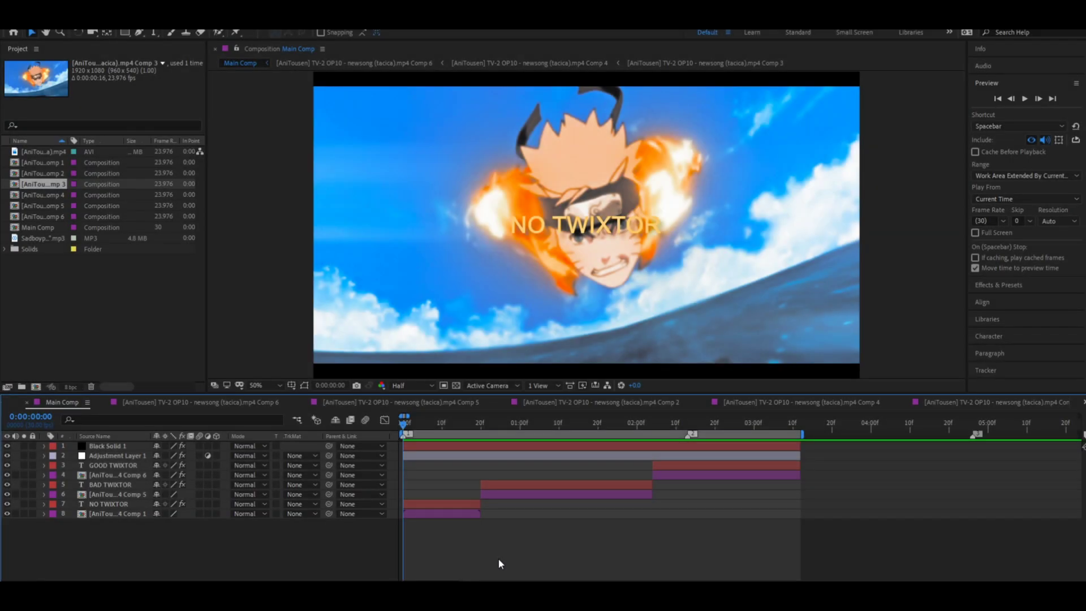
- Play the Main Comp from its beginning to compare the NO, BAD and GOOD TWIXTOR sections
left_click_drag(491, 427, 403, 453)
key("space")
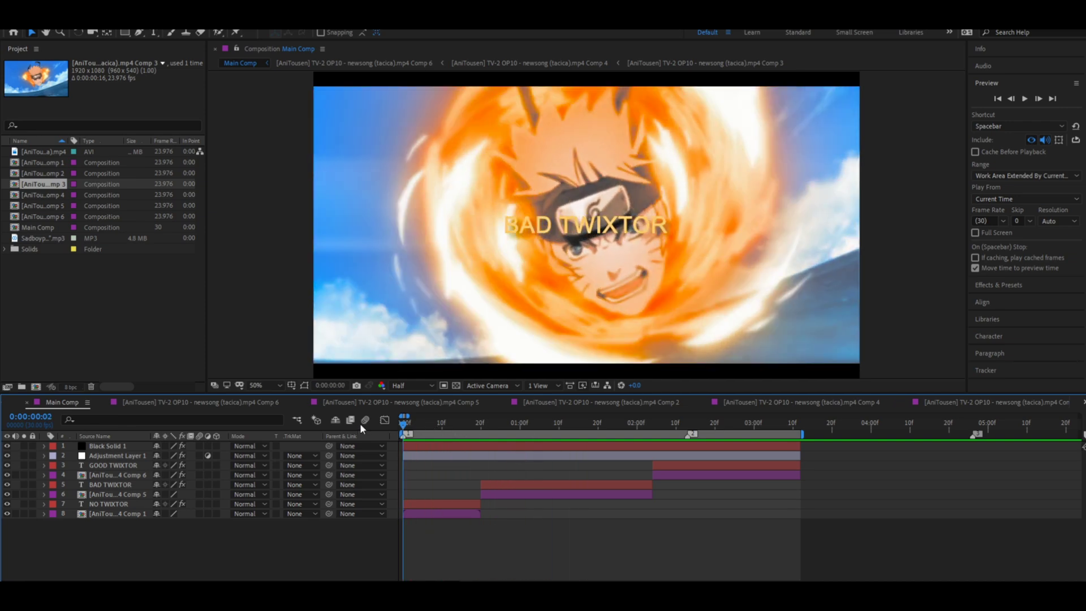
key("space")
scroll(400, 519, "up", 2)
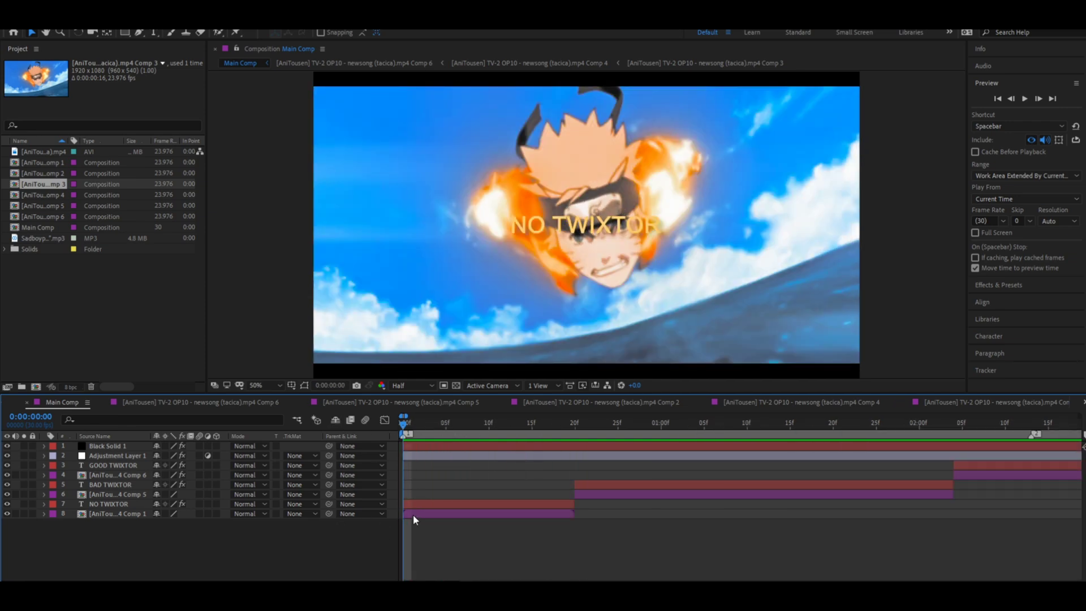
- Select the NO TWIXTOR clip (Comp 1) and examine its motion frame by frame from the composition start
left_click(412, 514)
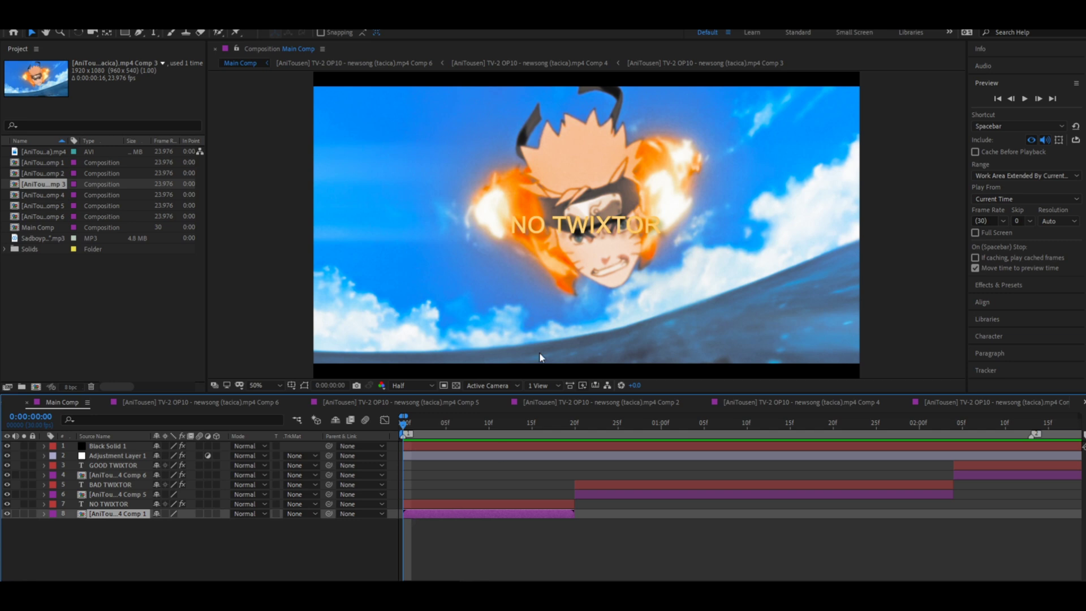
key("Page_Down")
key("Page_Down")
key("Page_Down")
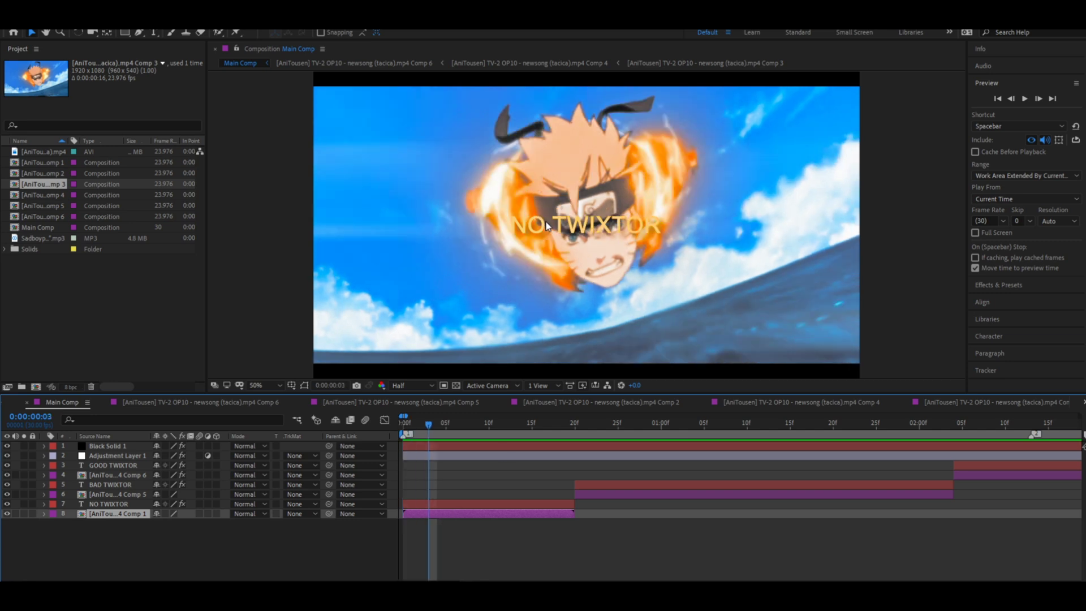
key("Page_Down")
key("Page_Down")
key("Page_Down")
key("Page_Down")
key("Page_Down")
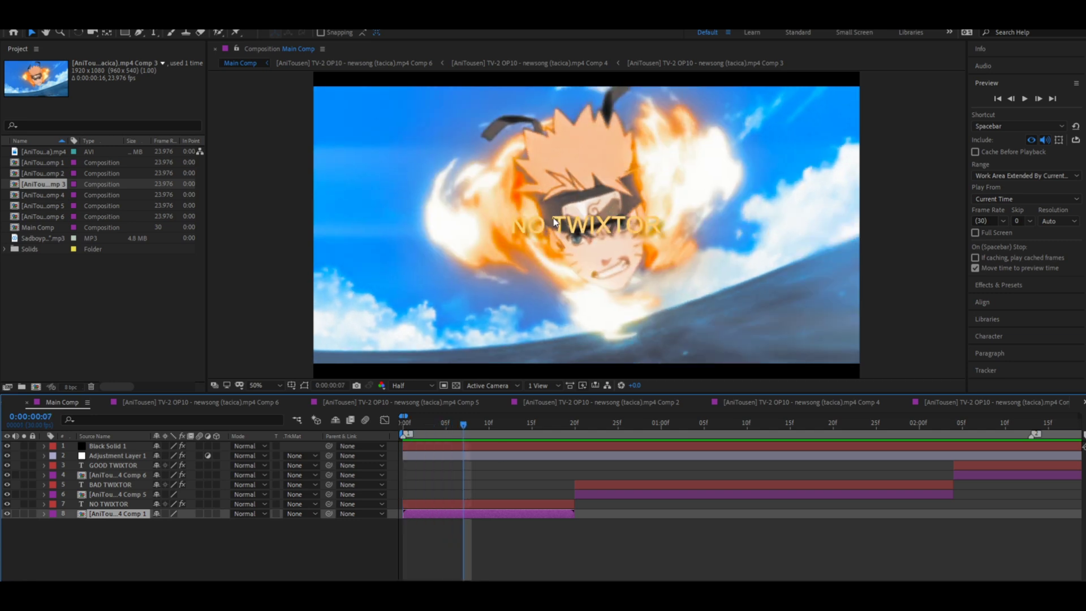
key("Page_Down")
key("Page_Down")
key("Page_Down")
key("Page_Down")
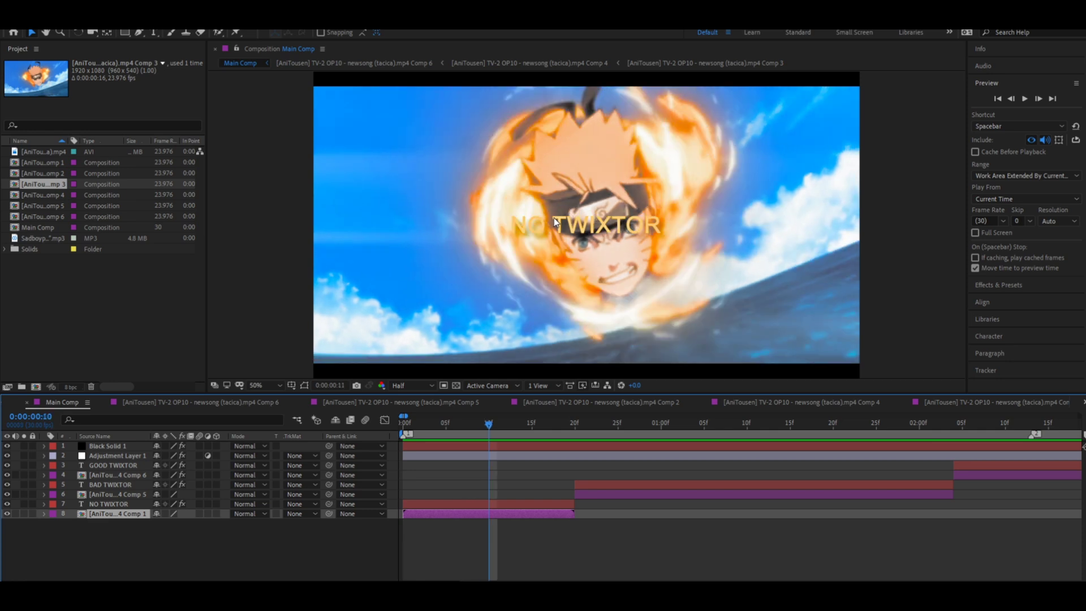
key("Home")
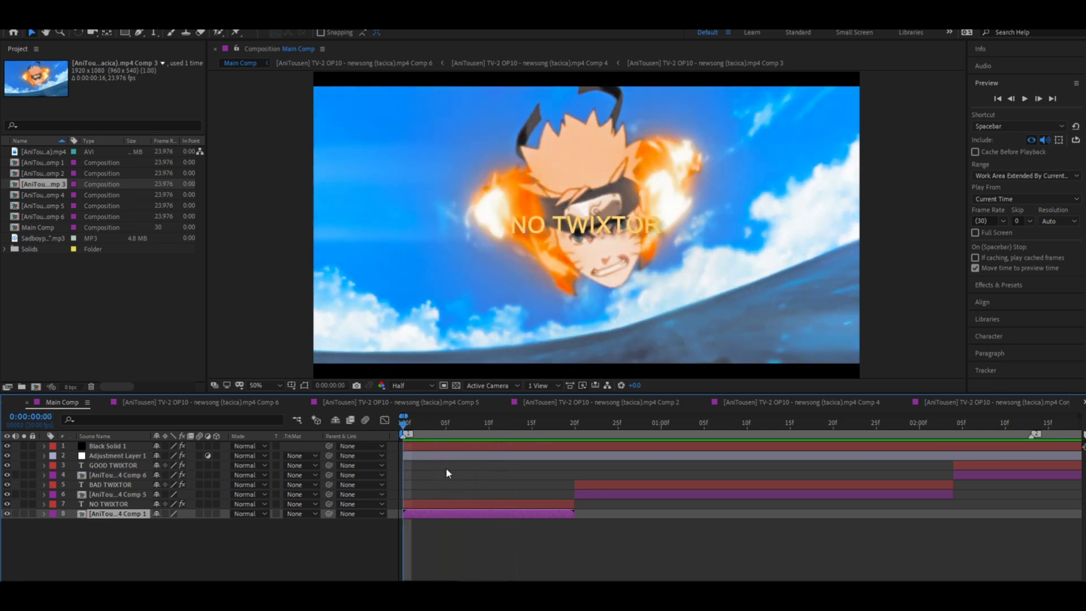
- Recheck the opening frames of the NO TWIXTOR clip for repeated frames
key("Page_Down")
key("Page_Down")
key("Page_Down")
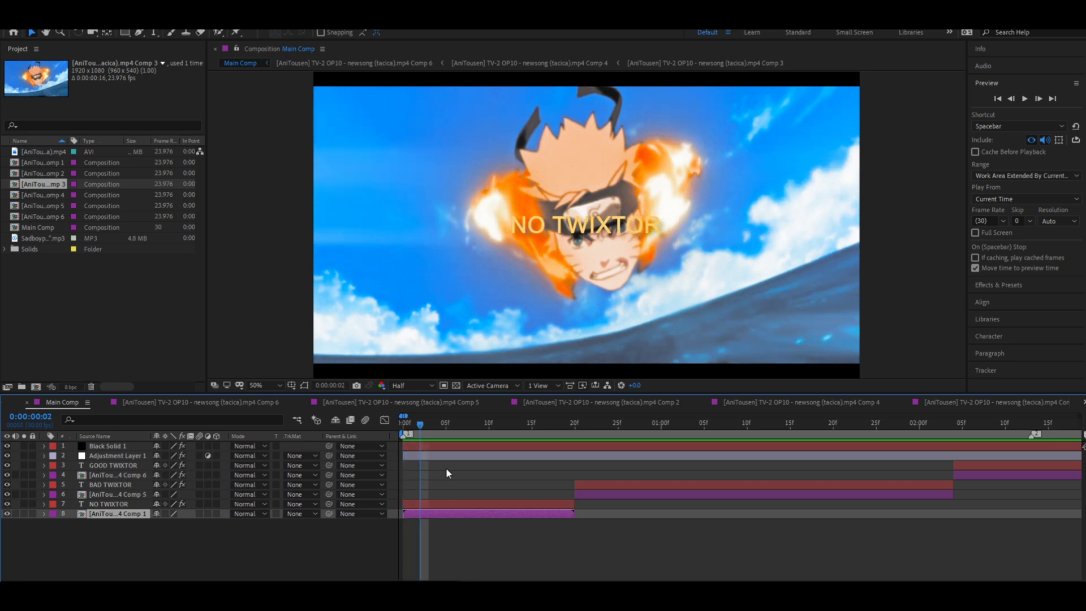
key("Home")
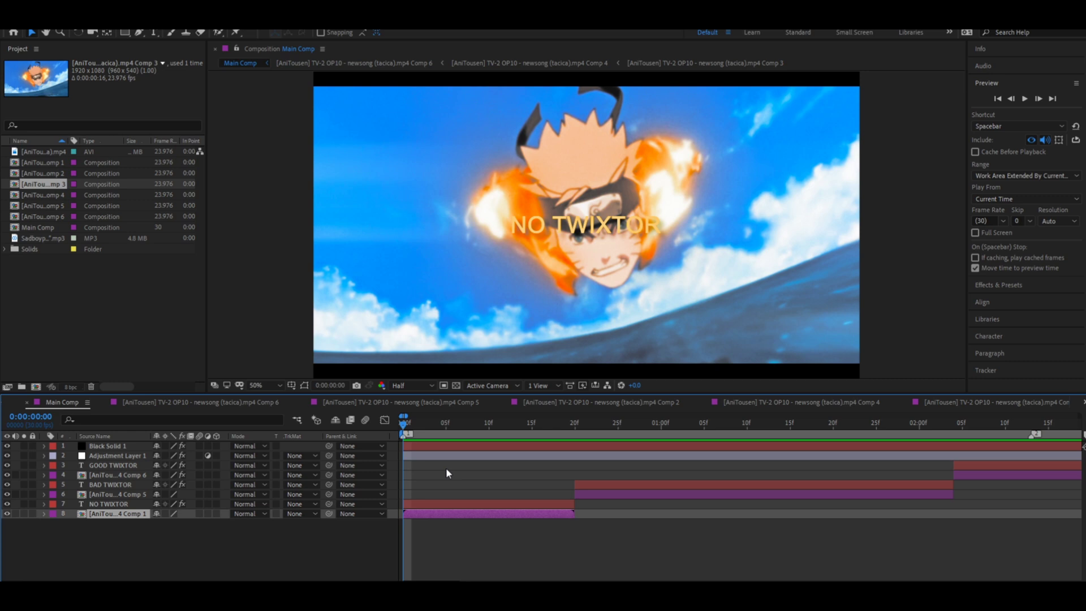
left_click_drag(598, 431, 412, 450)
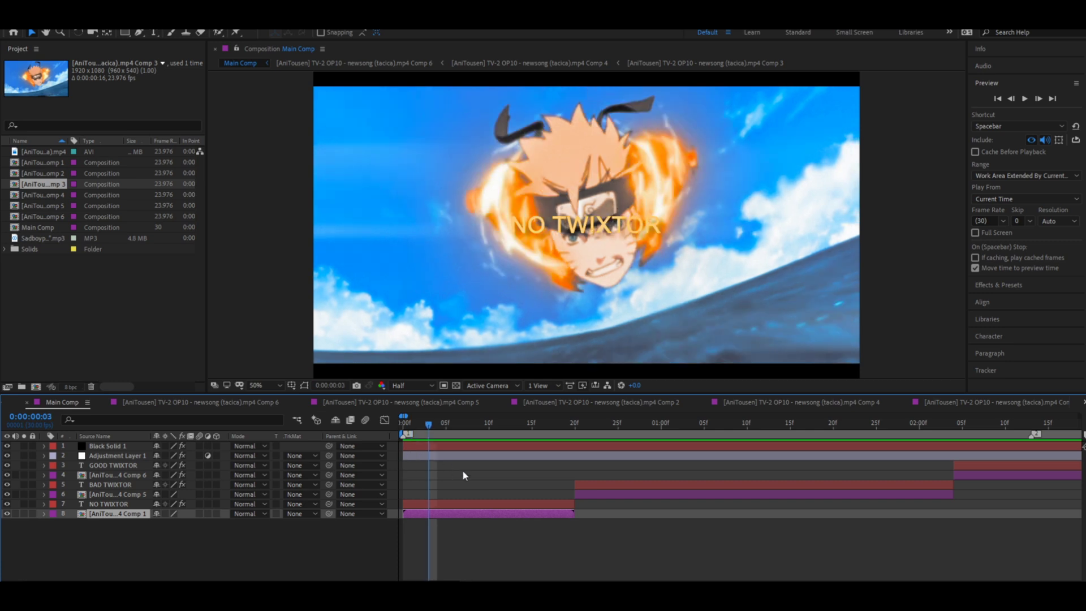
- Go to the BAD TWIXTOR section at 0:00:00:22 and select its Comp 5 clip
left_click(593, 429)
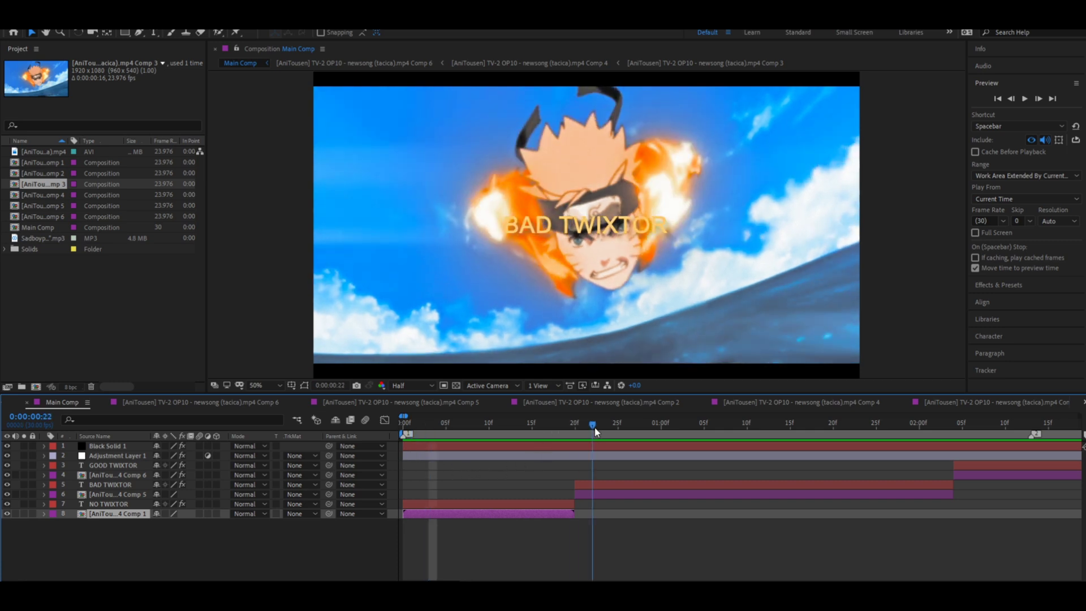
left_click(601, 493)
key("minus")
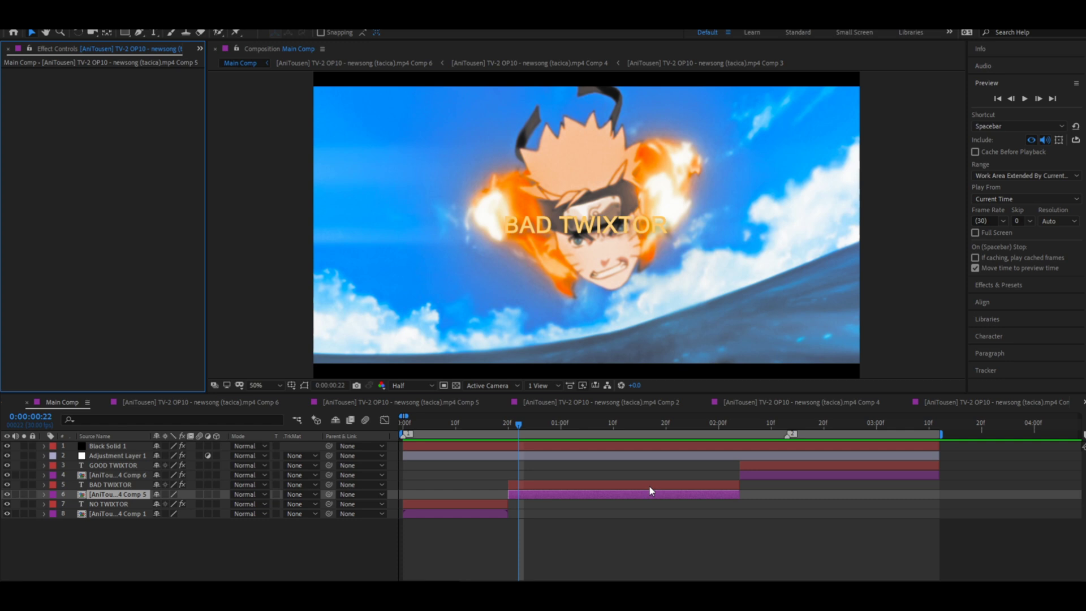
key("minus")
- Open the GOOD TWIXTOR precomp (Comp 6) and its nested Comp 4 to inspect the Time Remap keyframes
left_click(623, 425)
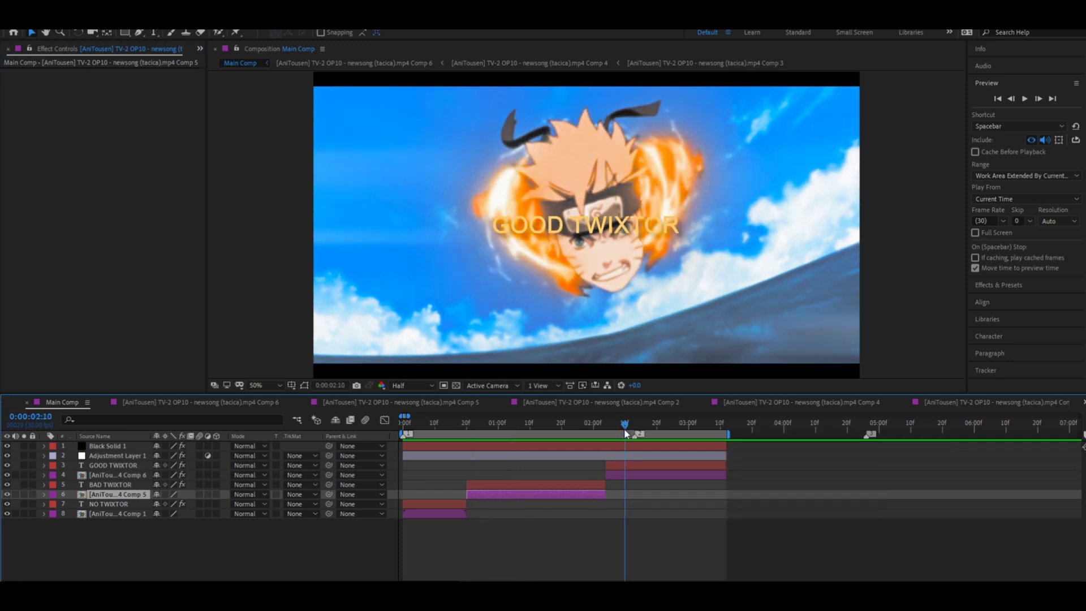
double_click(633, 475)
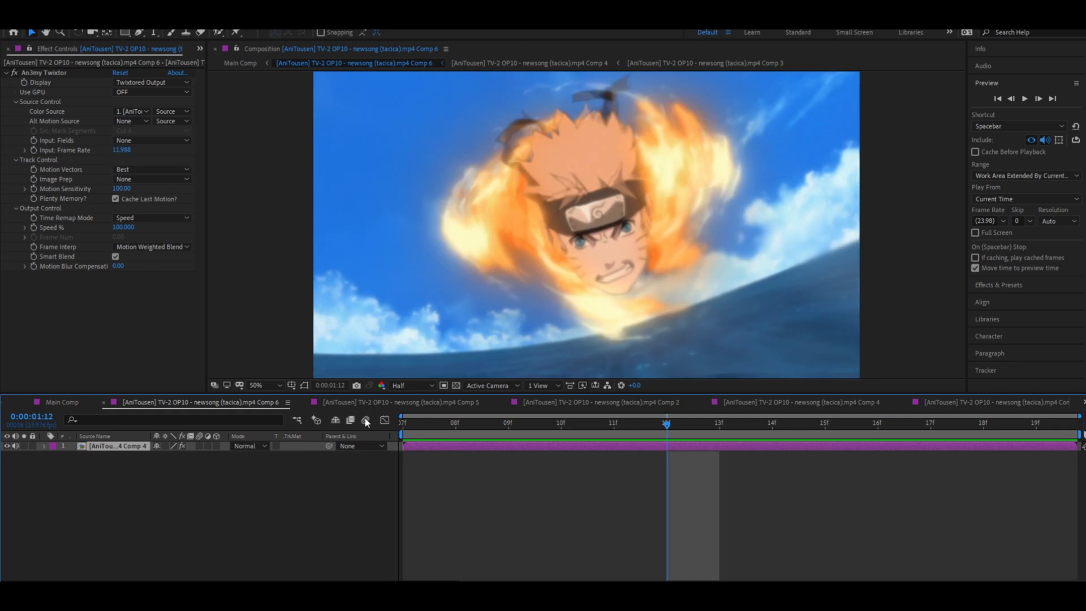
double_click(435, 446)
left_click_drag(421, 435, 679, 460)
key("Home")
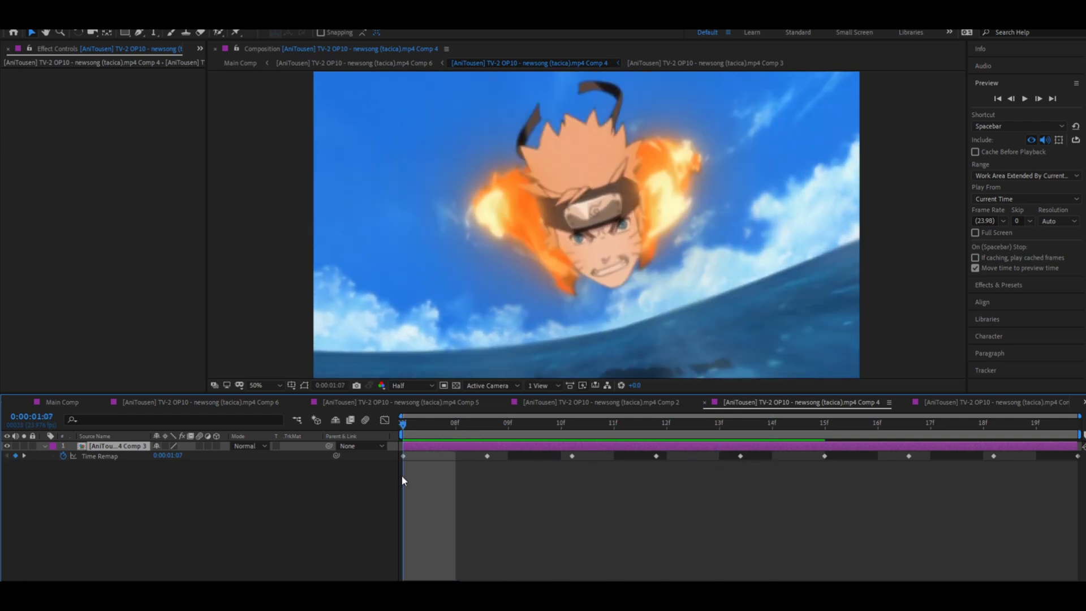
left_click(403, 455)
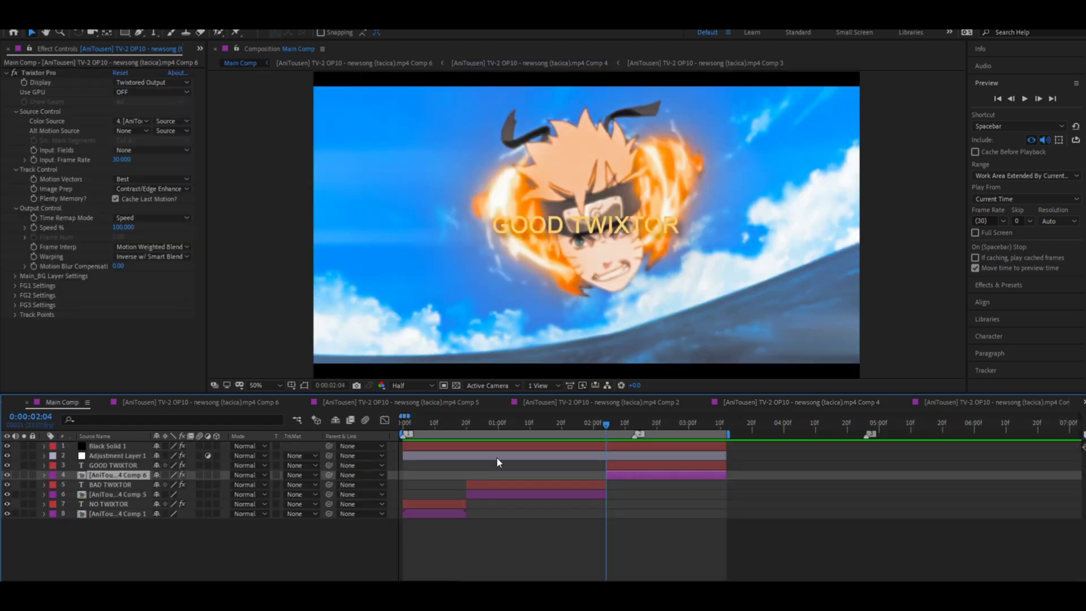
- Return to the Main Comp and scrub through the NO TWIXTOR section to the BAD TWIXTOR section at 0:00:01:10
left_click(60, 402)
scroll(590, 443, "up", 3)
left_click_drag(614, 425, 491, 458)
scroll(491, 458, "down", 3)
key("minus")
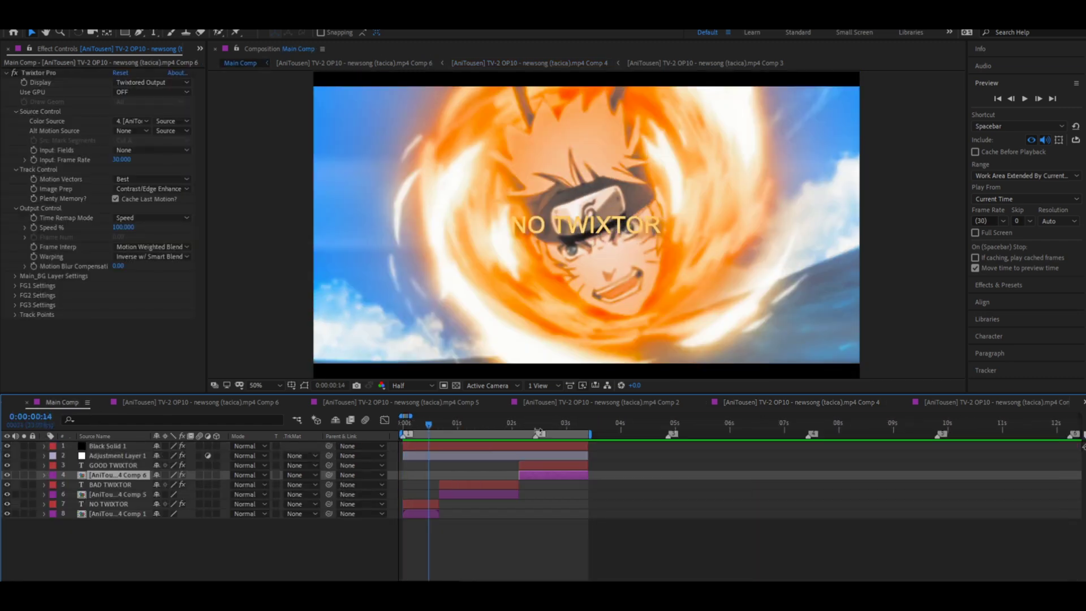
left_click_drag(458, 428, 477, 435)
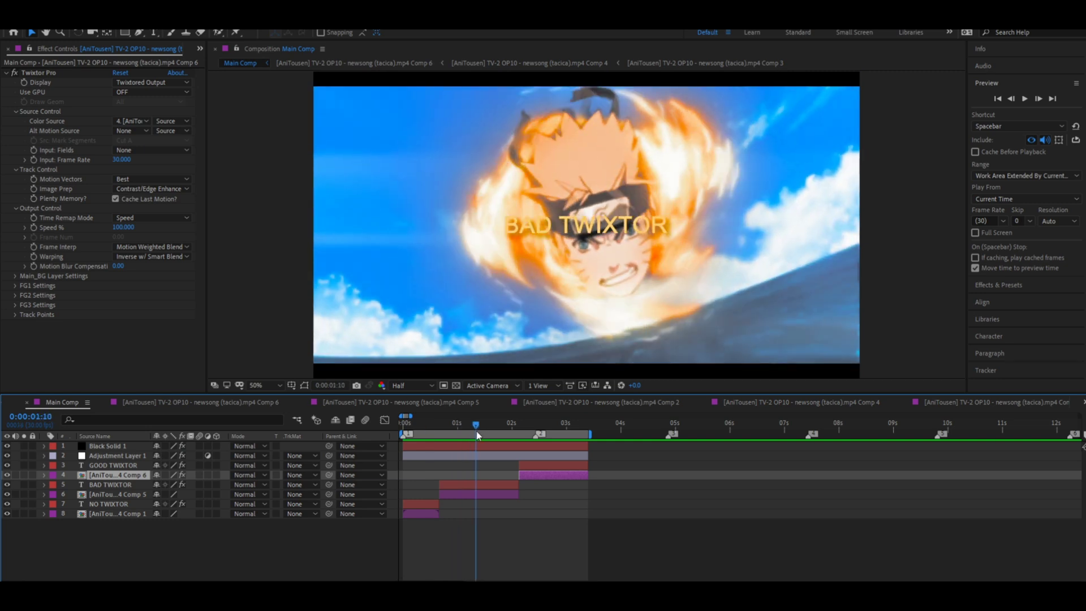
- Open the BAD TWIXTOR precomp (Comp 5), close its effect settings and examine the frames forward to 0:00:01:00
double_click(487, 497)
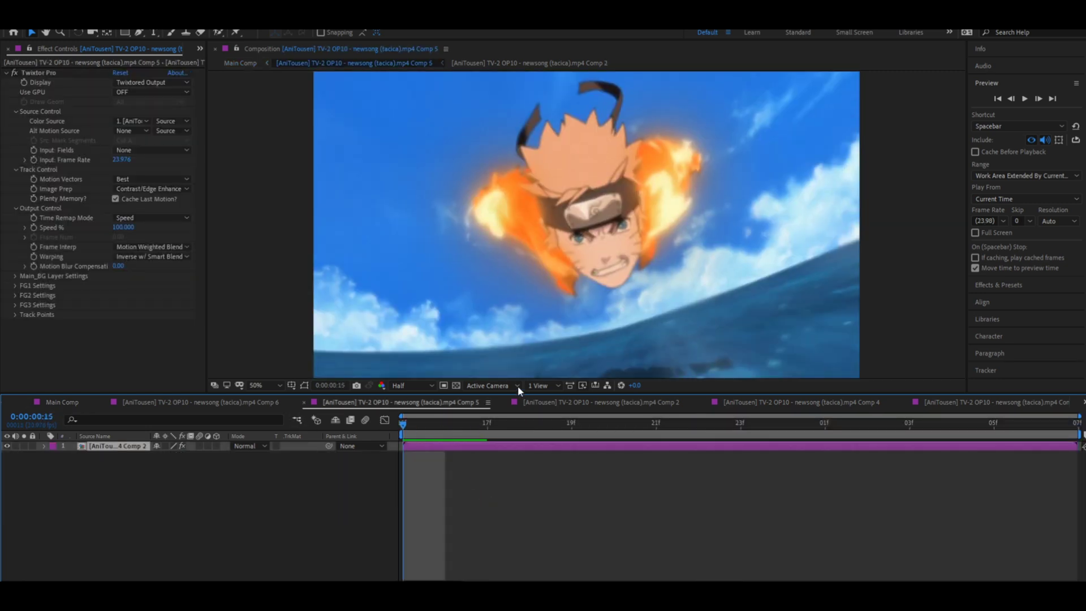
key("Page_Down")
key("Page_Down")
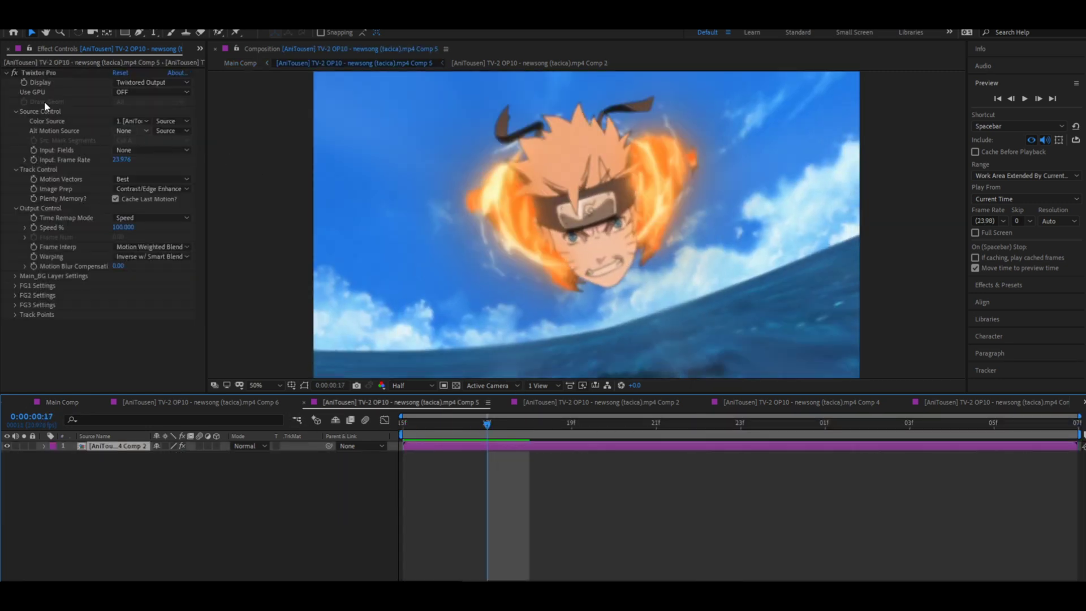
left_click(8, 49)
key("Page_Down")
key("Page_Down")
key("Page_Down")
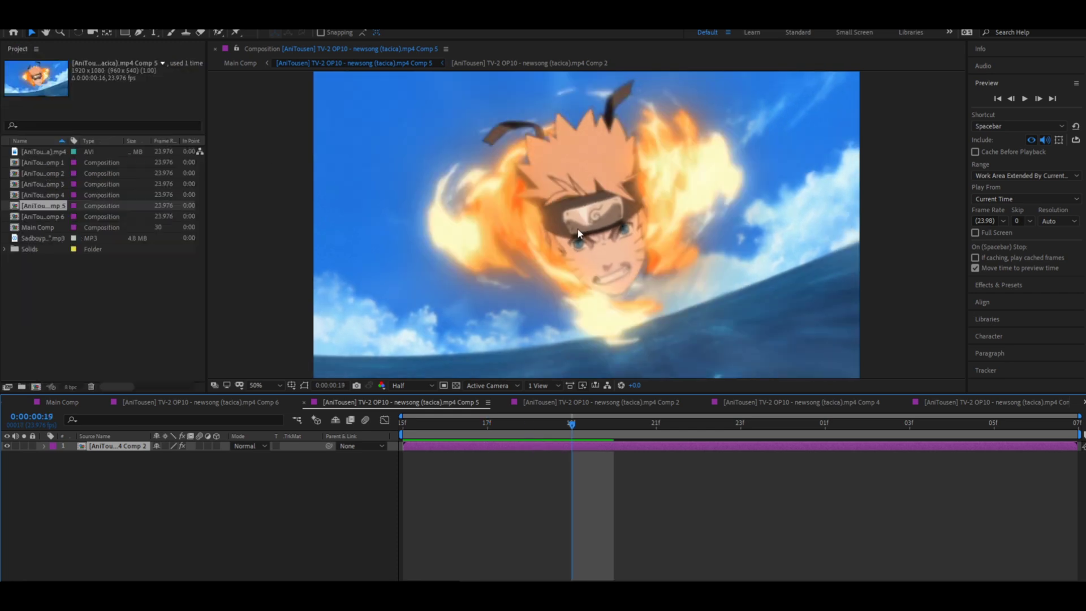
key("Page_Down")
key("Page_Down")
key("Page_Down")
key("Page_Down")
key("Page_Down")
key("Page_Down")
key("Page_Down")
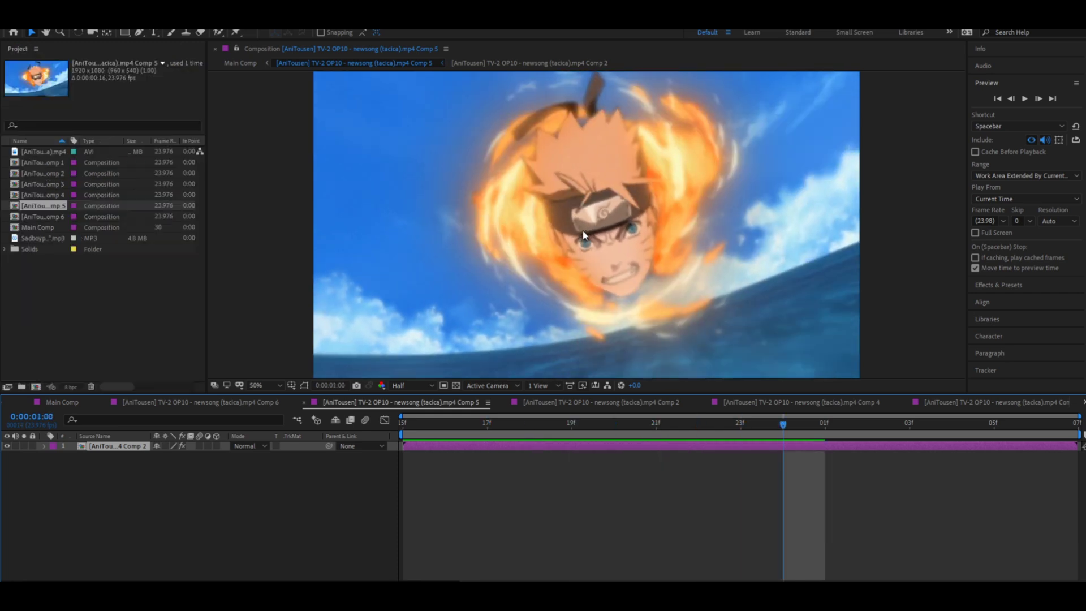
- Step back through the BAD TWIXTOR frames to the precomp's start and compare its first frames
key("Page_Up")
key("Page_Up")
key("Page_Up")
key("Page_Up")
key("Page_Up")
key("Page_Up")
key("Page_Up")
key("Page_Up")
key("Page_Up")
key("Page_Up")
key("Page_Up")
key("Page_Down")
key("Page_Up")
key("Page_Down")
key("Page_Up")
key("Page_Up")
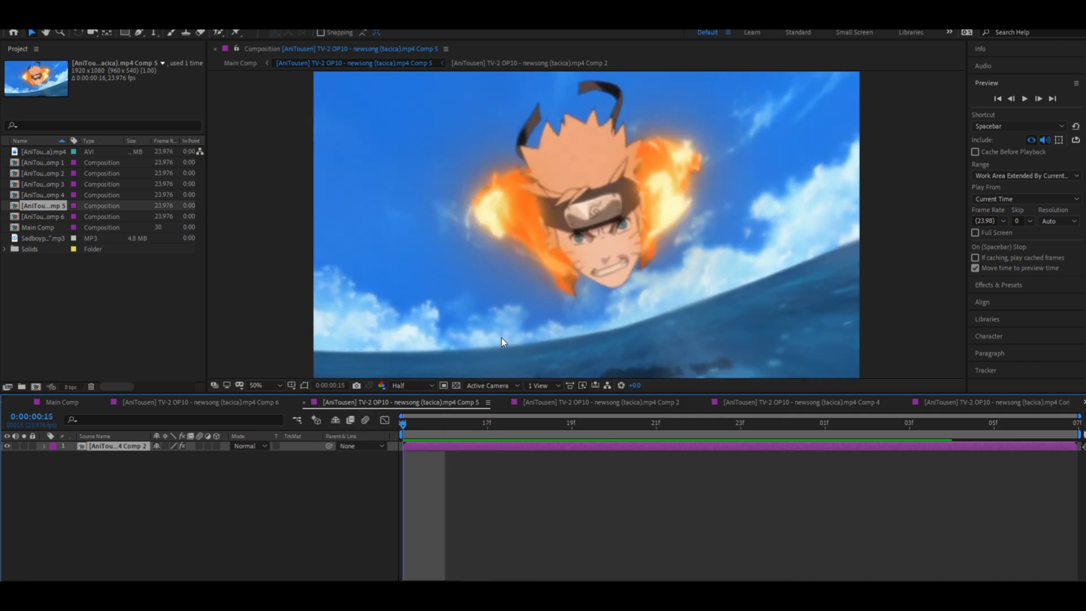
key("Page_Down")
- Open the GOOD TWIXTOR precomp (Comp 6) from the Main Comp and examine its opening frames one by one
left_click(66, 402)
left_click(517, 426)
double_click(528, 474)
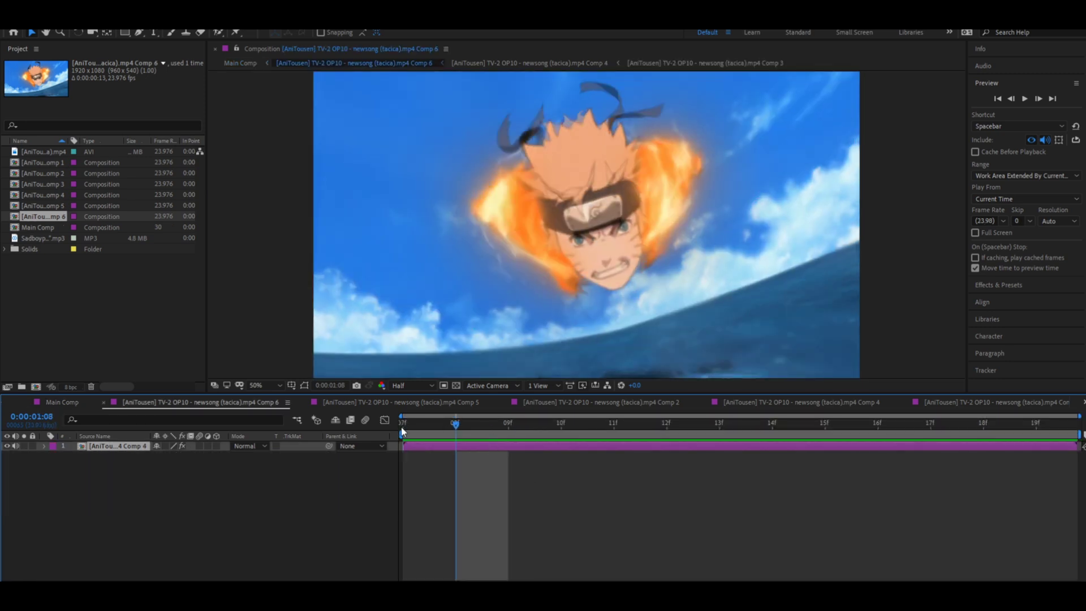
key("Page_Down")
key("Page_Down")
key("Page_Down")
key("Page_Down")
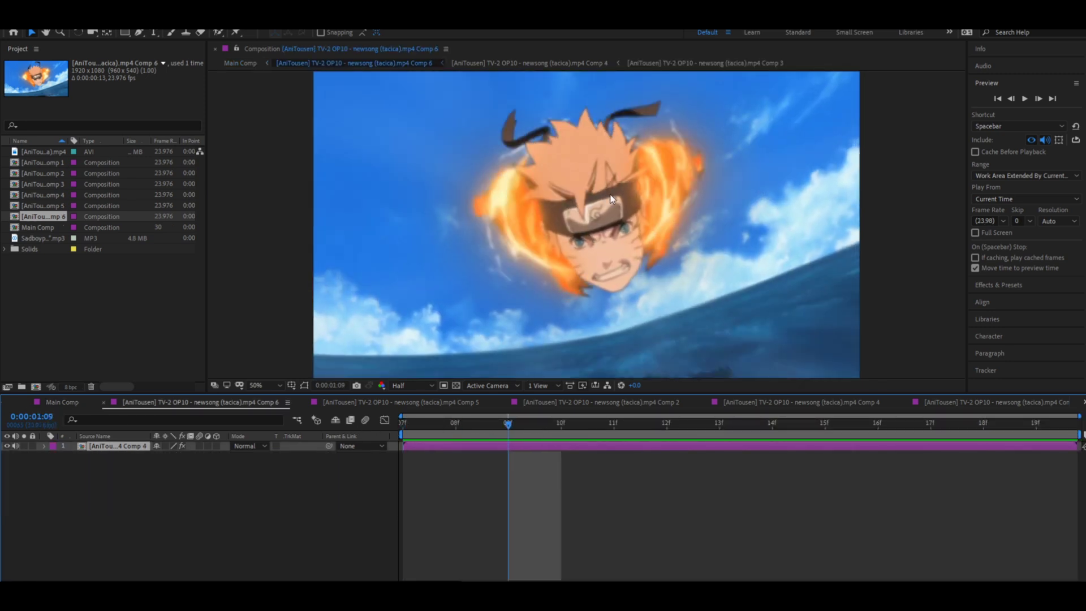
key("Page_Down")
key("Page_Down")
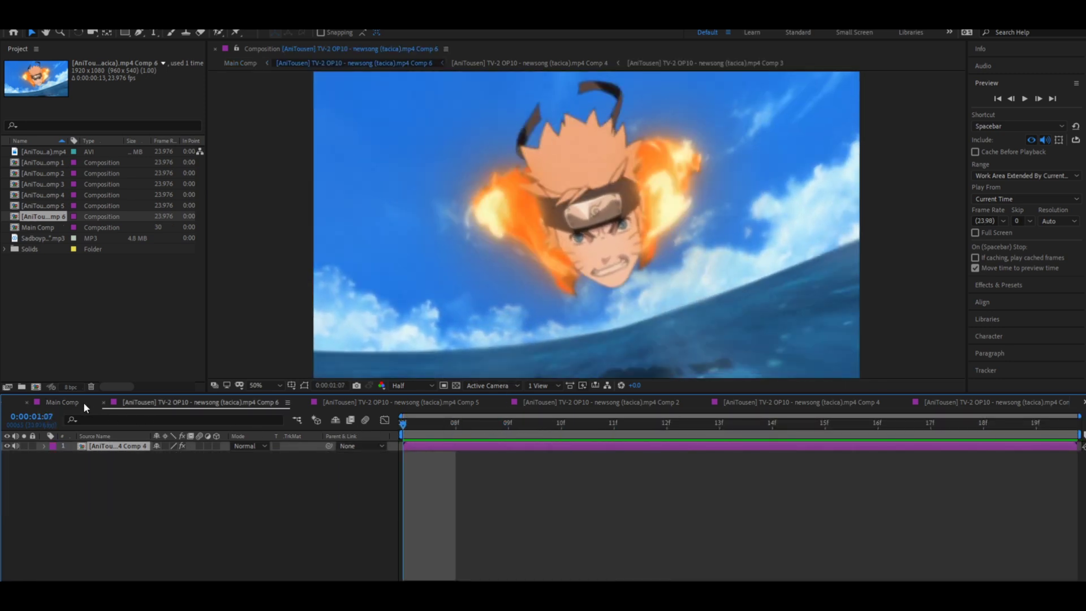
- Return to the Main Comp, extend the work area to about 11 seconds and go to 0:00:03:23
left_click(63, 402)
key("minus")
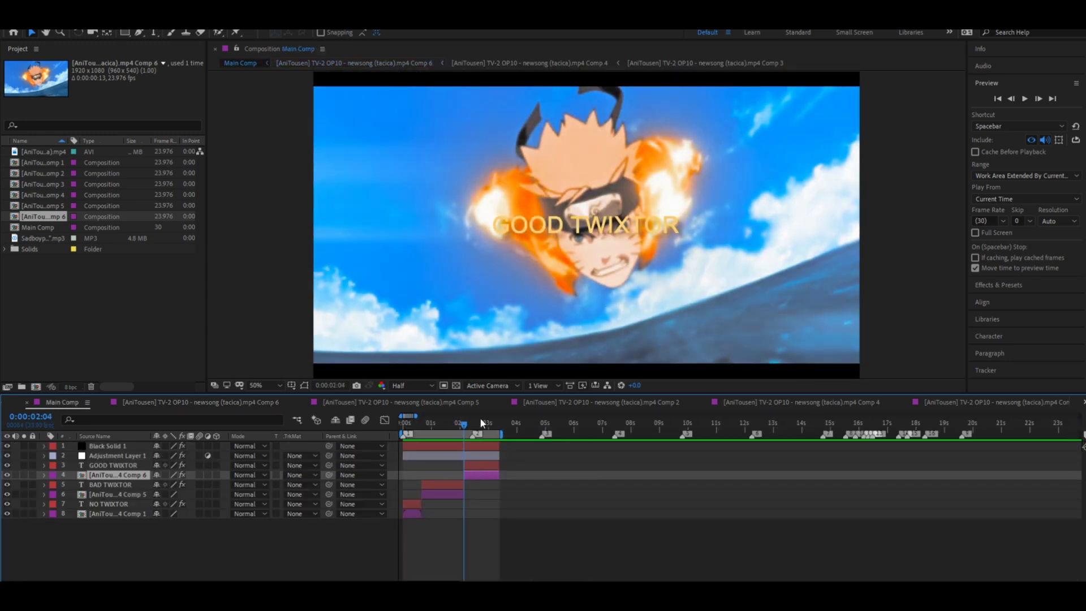
left_click_drag(506, 433, 712, 434)
left_click(510, 423)
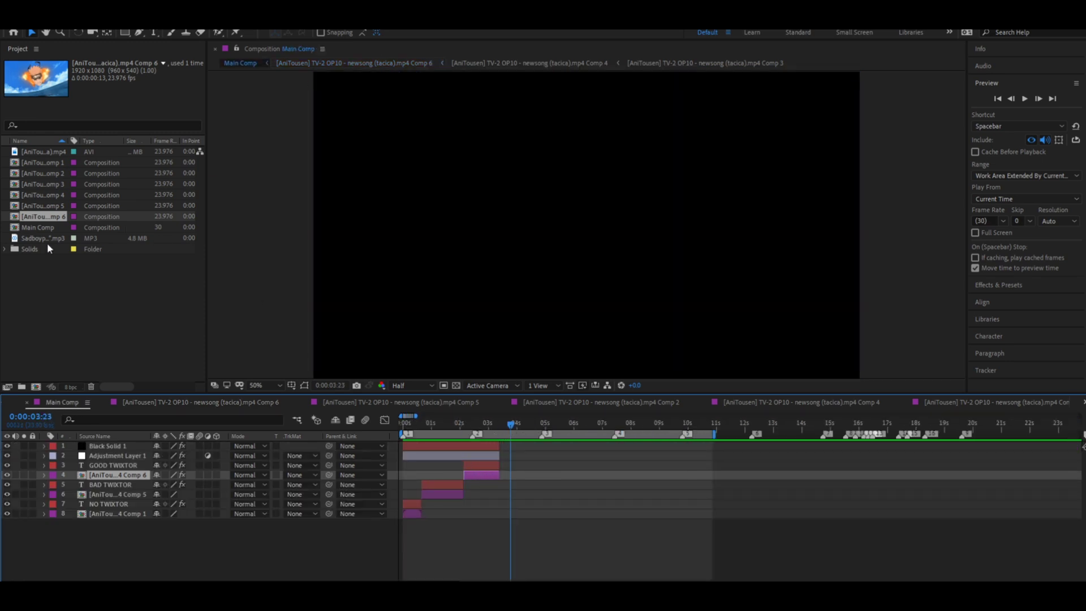
- Add the AniTousen source video to the Main Comp at 0:00:03:23 and fit it to the composition
left_click_drag(34, 152, 509, 471)
right_click(529, 476)
mouse_move(651, 215)
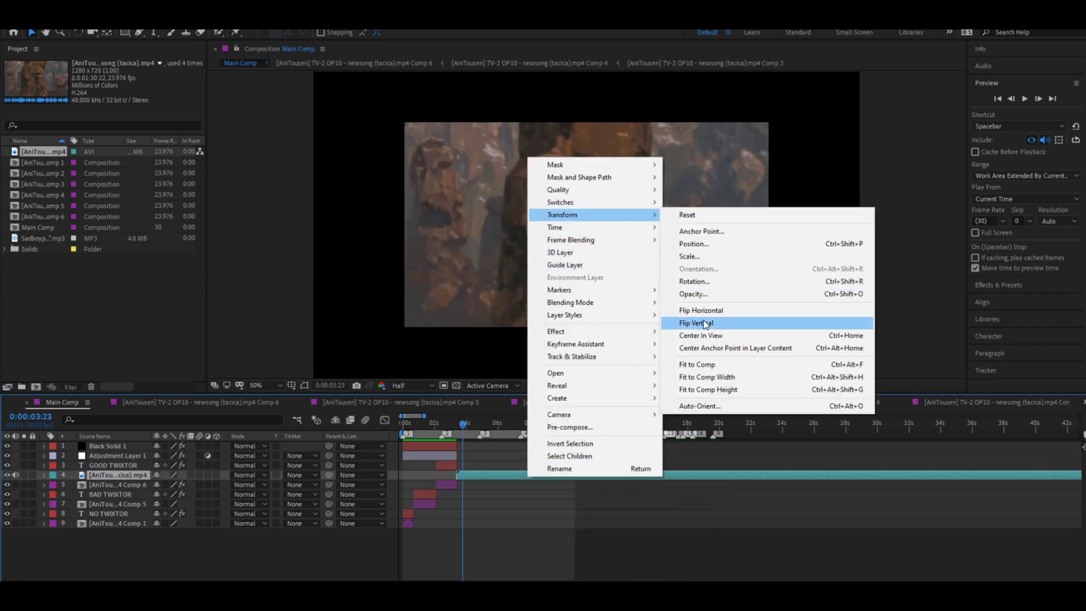
left_click(721, 365)
- Shift the source video earlier to reach the shot of the man's bowed head and trim its start at 0:00:03:23
left_click_drag(562, 476, 54, 468)
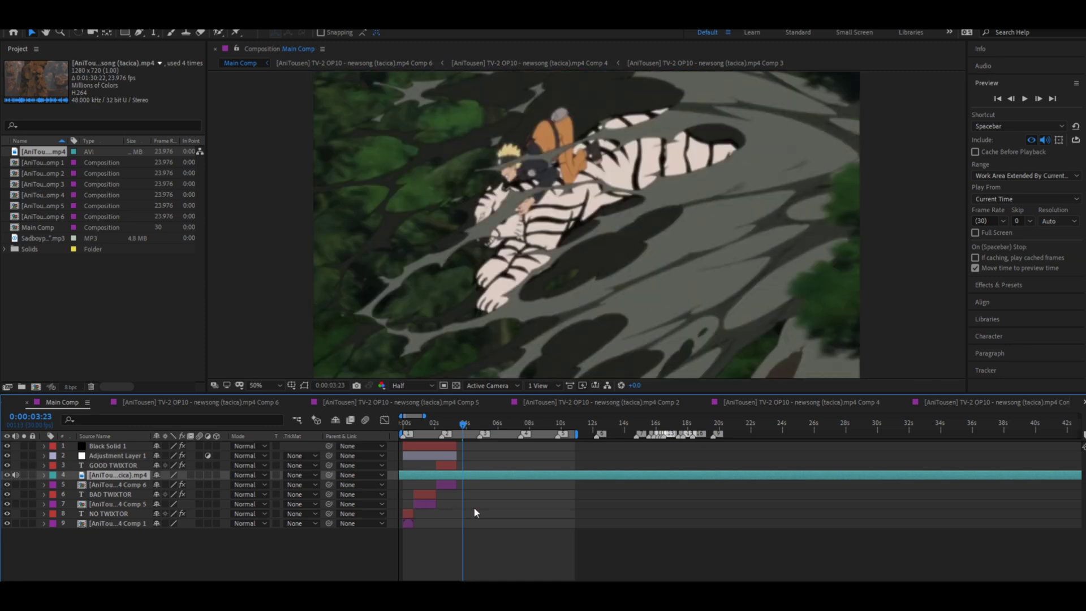
left_click_drag(477, 474, 286, 466)
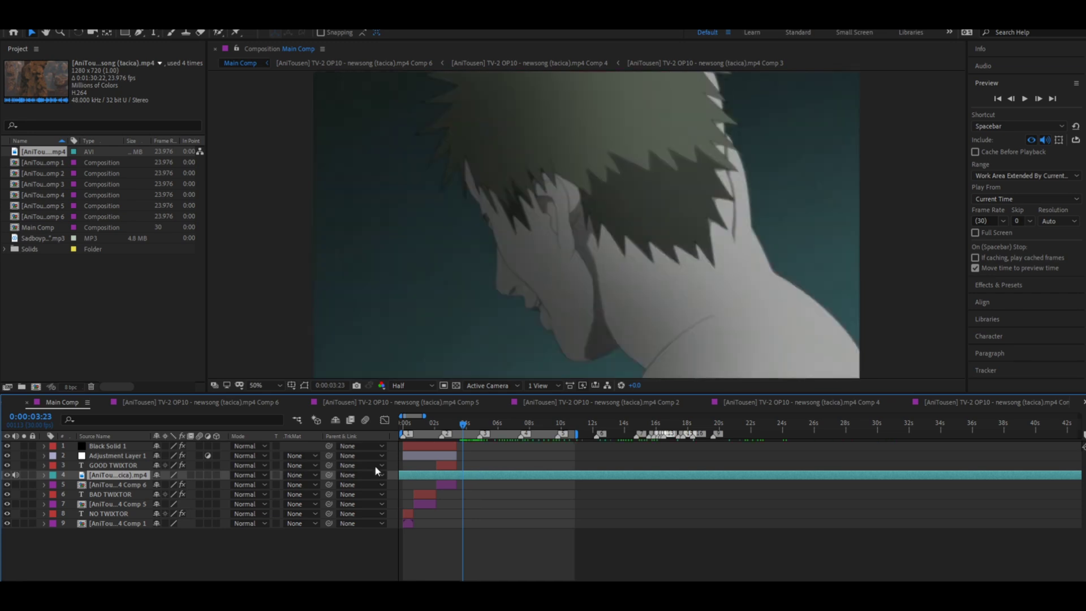
scroll(465, 443, "up", 2)
scroll(470, 437, "left", 3)
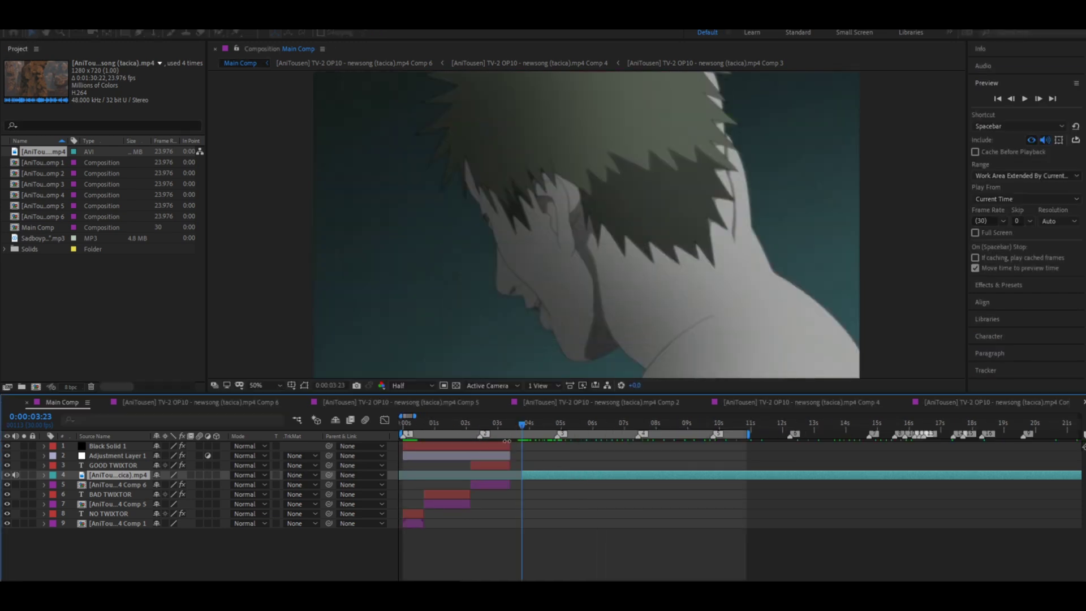
- Move the trimmed source video later in the timeline so it starts near the third marker, just before 0:00:05:00
left_click_drag(534, 423, 556, 429)
left_click_drag(563, 479, 597, 483)
scroll(564, 450, "up", 2)
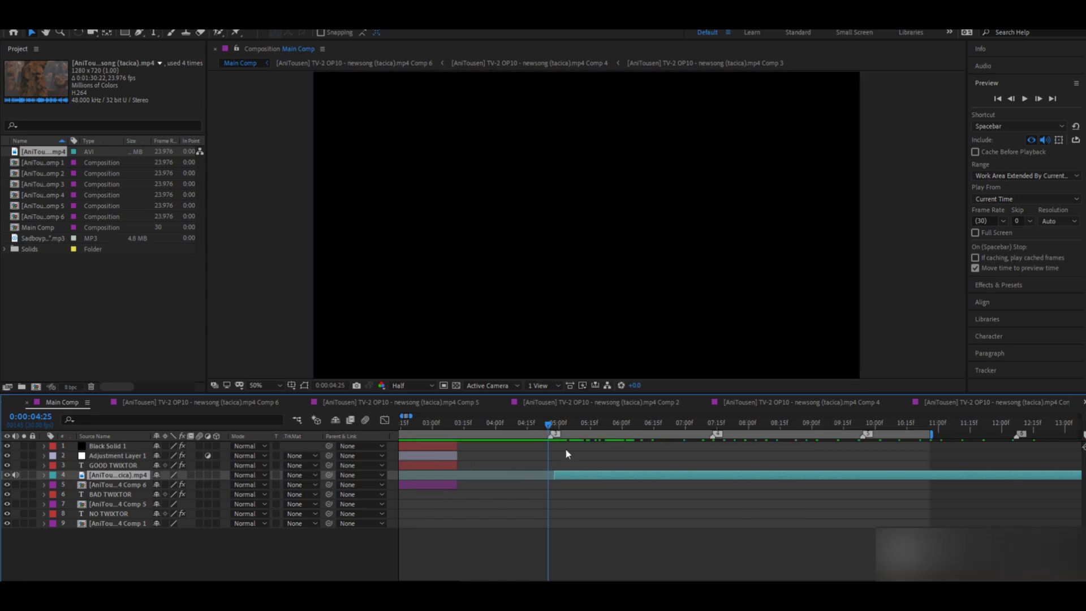
key("Page_Down")
left_click_drag(567, 477, 562, 477)
- Examine the source video's opening frames and scrub ahead to the toad shot at 0:00:05:25
key("Page_Down")
key("Page_Down")
key("Page_Down")
key("Page_Down")
key("Page_Down")
key("Page_Down")
key("Page_Down")
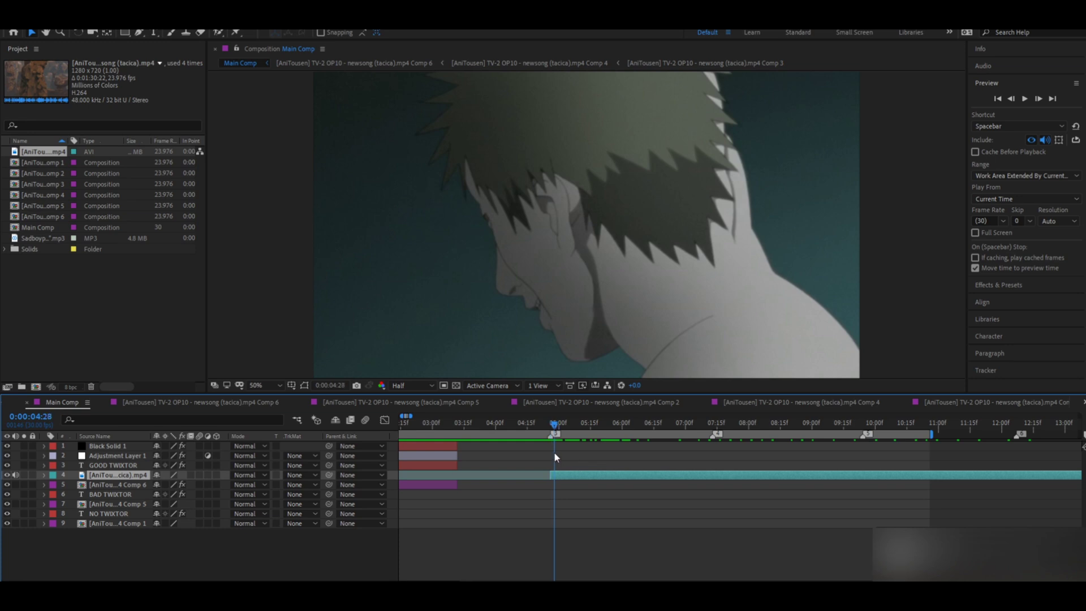
left_click_drag(565, 425, 609, 431)
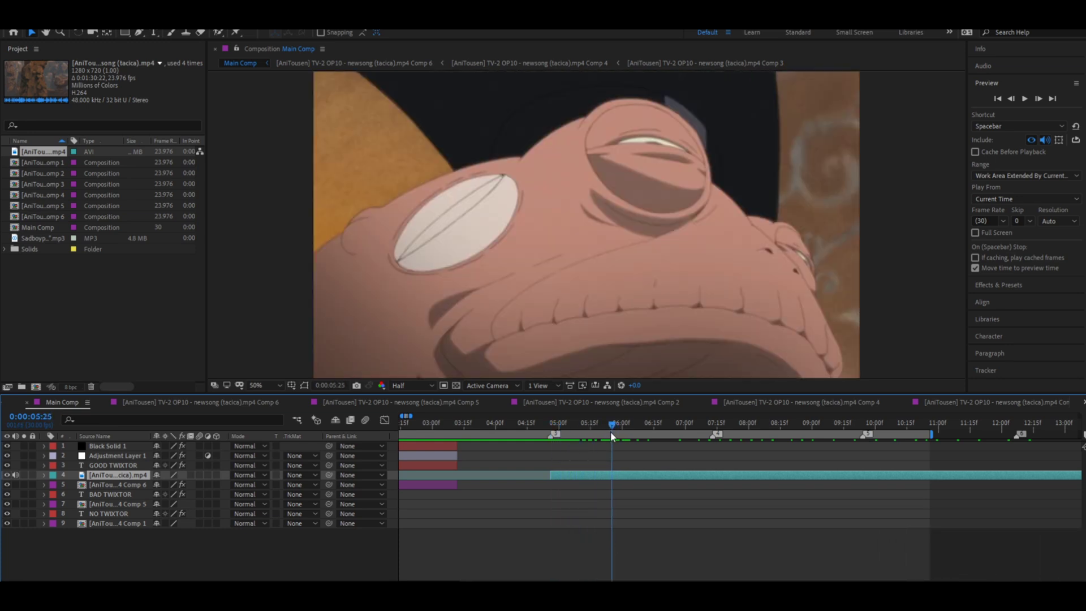
- Trim the source video's end at the toad shot at 0:00:05:25 and pre-compose the trimmed clip
key("ctrl+s")
left_click(569, 474)
right_click(569, 473)
left_click(583, 423)
left_click(571, 371)
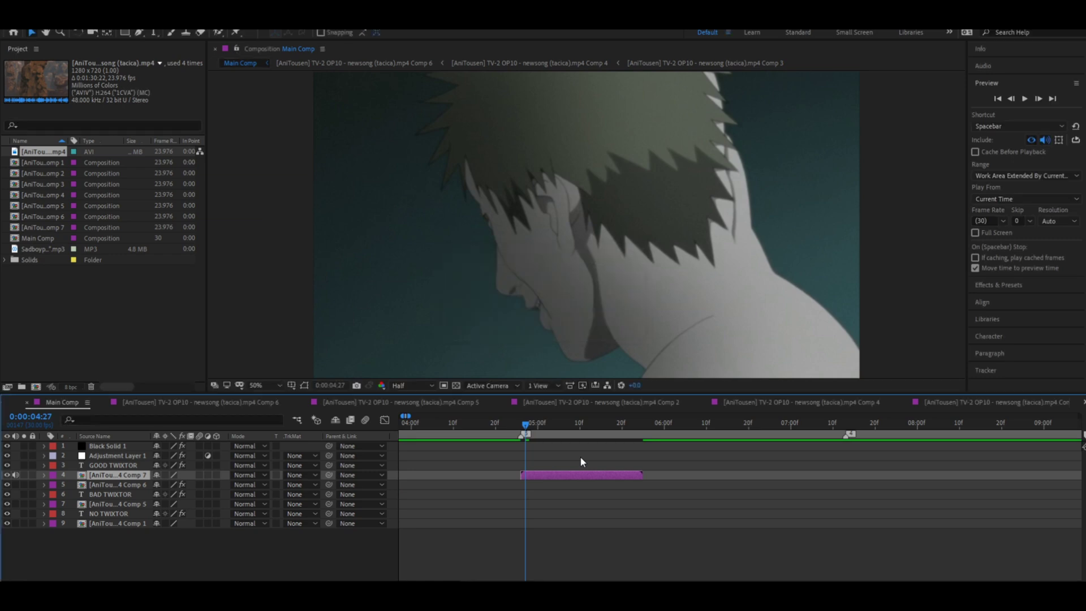
- Enable time remapping on the pre-composed clip and add a time-remap keyframe at 0:00:04:29, where the pose first changes
key("ctrl+alt+t")
key("o")
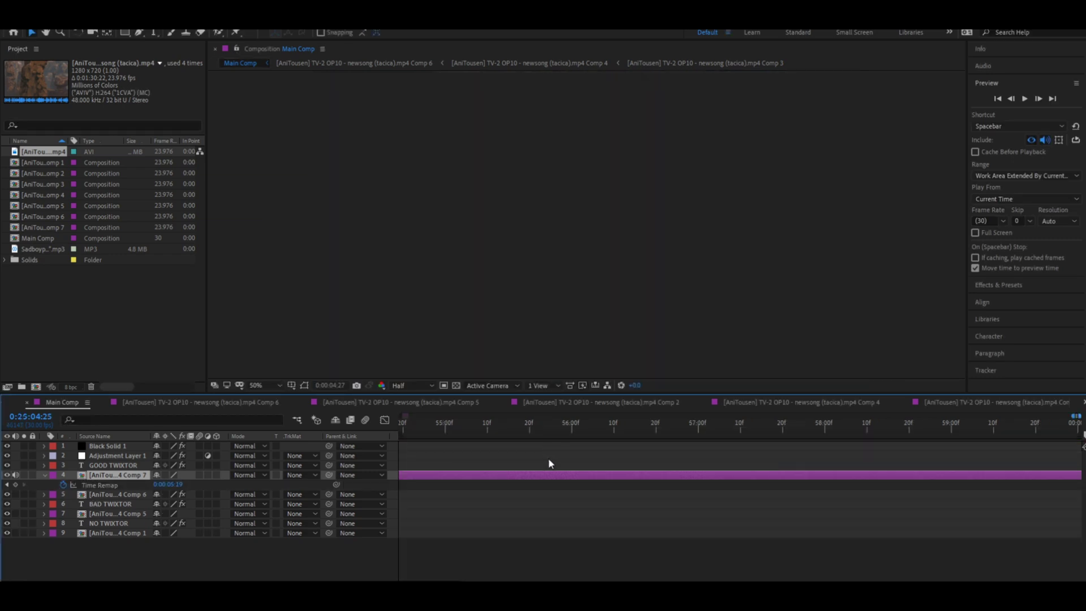
key("i")
key("Page_Down")
key("Page_Down")
key("Page_Down")
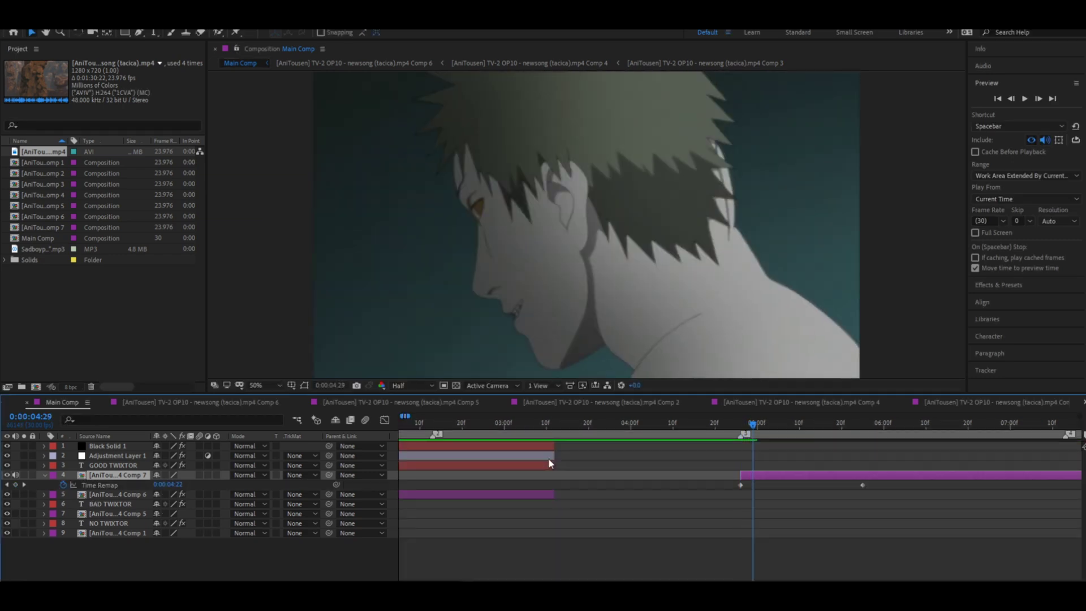
left_click(16, 485)
- Add time-remap keyframes at the following pose changes, at 0:00:05:03 and 0:00:05:06
key("Page_Down")
key("Page_Down")
key("Page_Down")
key("Page_Down")
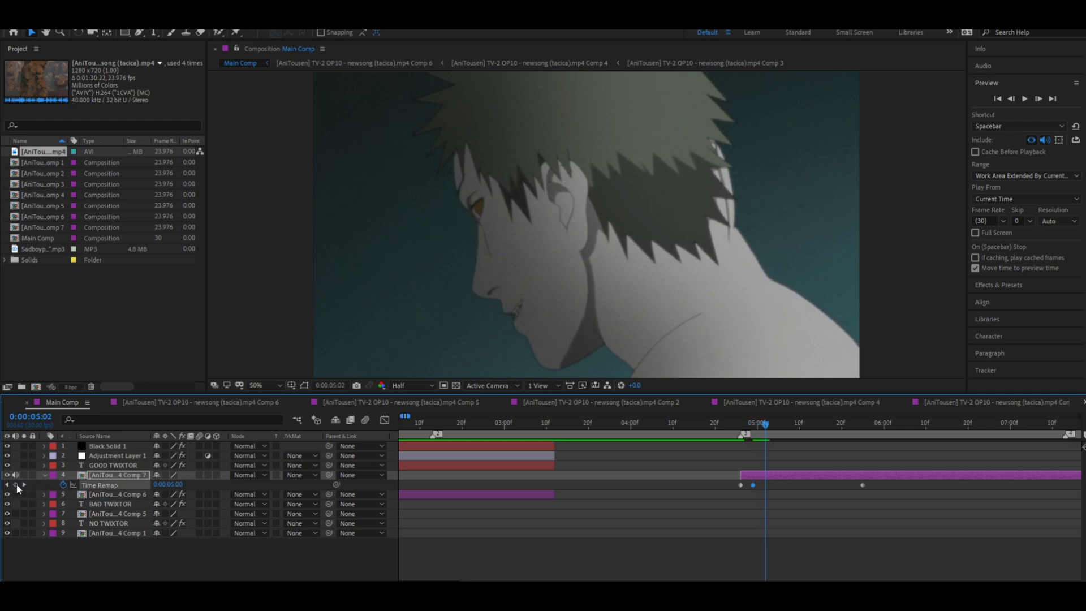
key("Page_Down")
key("Page_Down")
key("Page_Down")
left_click(16, 484)
key("Page_Down")
key("Page_Down")
key("Page_Down")
key("Page_Down")
left_click(17, 484)
- Add time-remap keyframes at the pose changes at 0:00:05:10 and 0:00:05:14
key("Page_Down")
key("Page_Down")
key("Page_Down")
key("Page_Down")
left_click(16, 484)
key("Page_Down")
key("Page_Down")
key("Page_Down")
key("Page_Down")
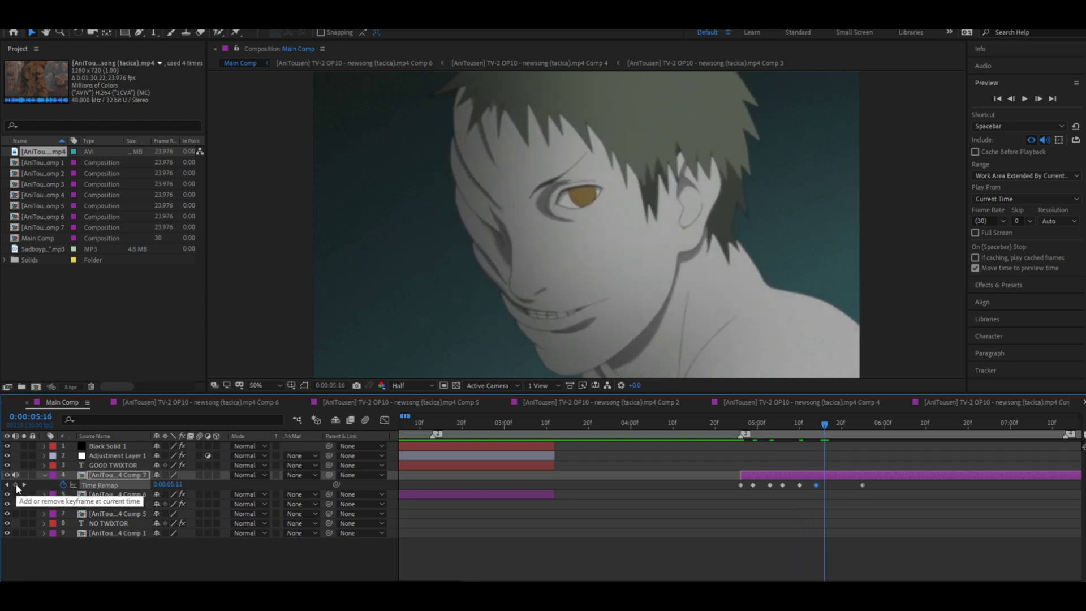
- Step through the remaining frames and add time-remap keyframes at the pose changes at 0:00:05:18 and 0:00:05:21
key("Page_Down")
key("Page_Down")
key("Page_Down")
key("Page_Down")
key("Page_Up")
key("Page_Up")
key("Page_Up")
key("Page_Up")
key("Page_Down")
key("Page_Down")
key("Page_Down")
key("Page_Down")
key("Page_Down")
key("Page_Down")
key("Page_Down")
left_click(16, 485)
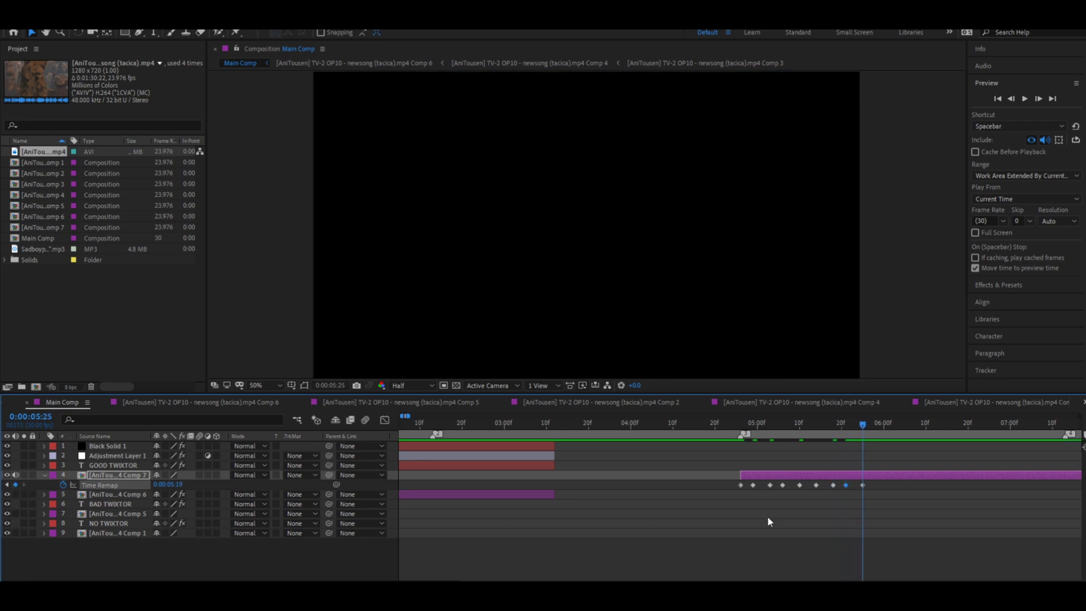
- Examine the clip frame by frame from its start to the third time-remap keyframe at 0:00:05:03
scroll(847, 481, "up", 2)
left_click_drag(452, 417, 574, 494)
key("Page_Down")
key("Page_Down")
key("Page_Down")
key("Page_Down")
key("Page_Down")
key("Page_Down")
key("Page_Down")
key("Page_Down")
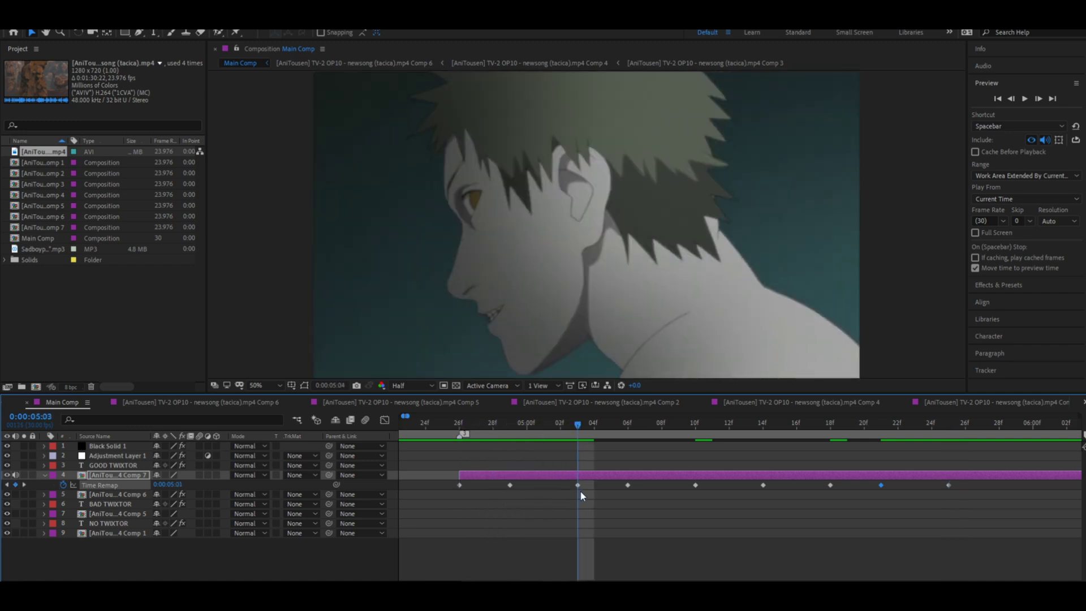
- Move the second, third and fourth time-remap keyframes to 0:00:04:28, 0:00:05:00 and 0:00:05:02, so they are two frames apart
left_click(463, 428)
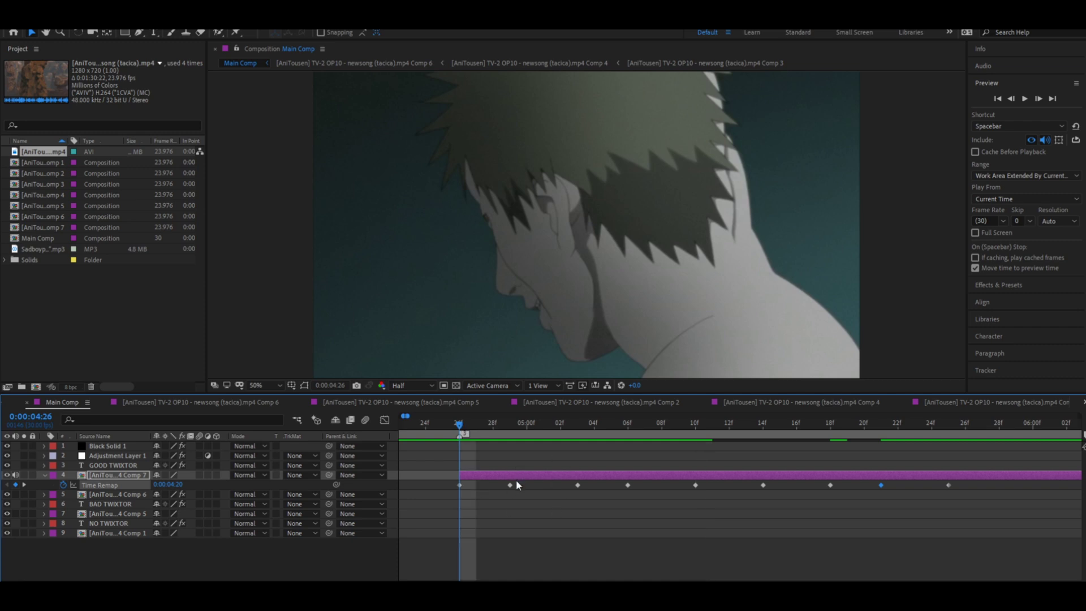
key("Page_Down")
key("Page_Down")
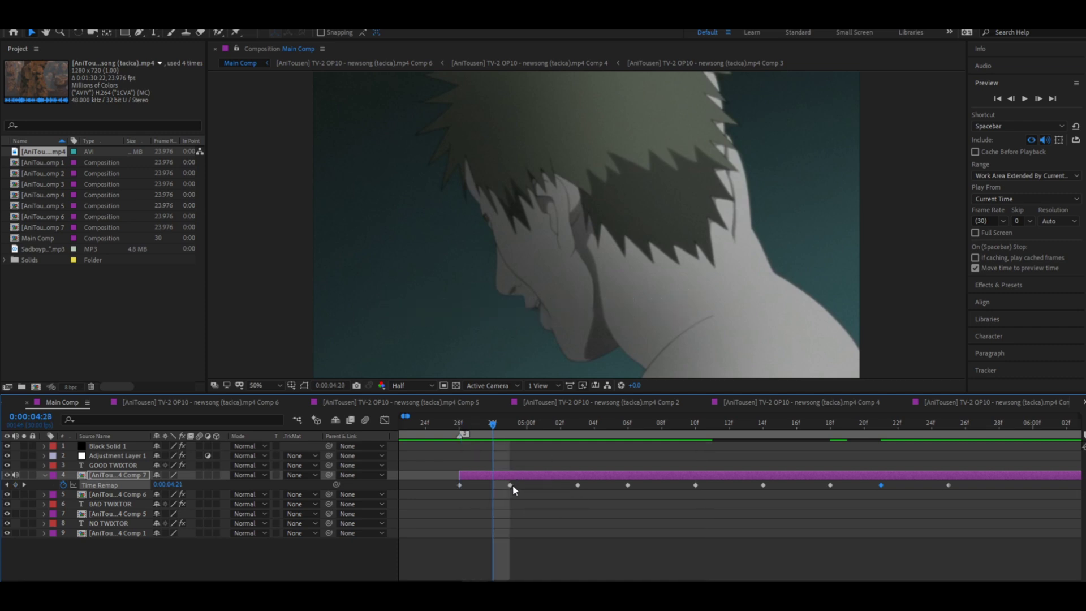
left_click_drag(511, 485, 500, 484)
key("Page_Down")
key("Page_Down")
left_click_drag(577, 485, 527, 486)
key("Page_Down")
key("Page_Down")
left_click_drag(627, 485, 575, 492)
- Move the fifth and sixth time-remap keyframes to 0:00:05:04 and 0:00:05:06
key("Page_Down")
key("Page_Down")
left_click_drag(695, 486, 602, 485)
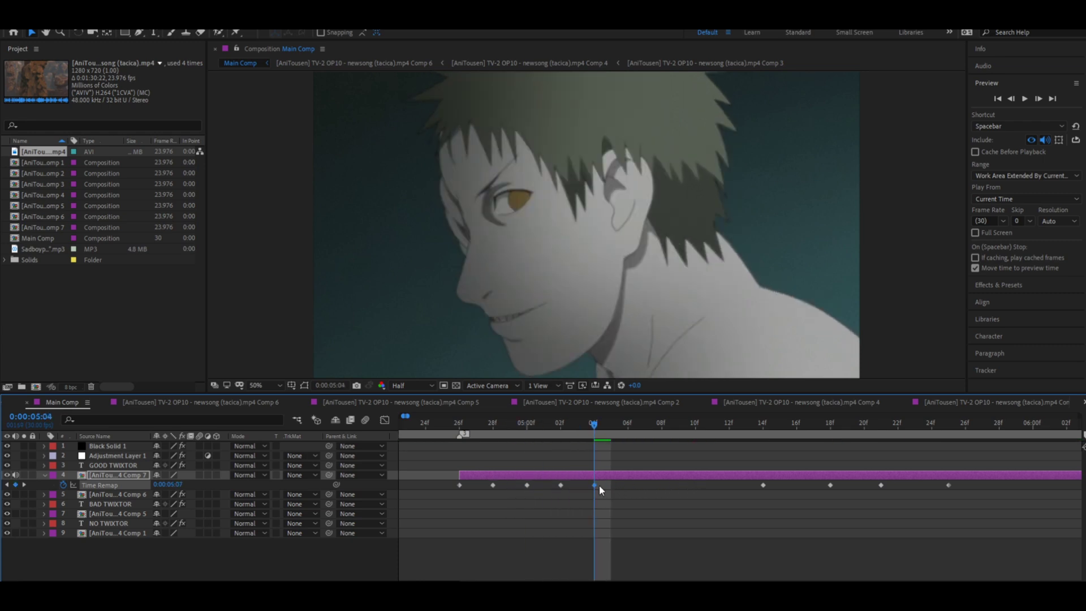
key("Page_Down")
key("Page_Down")
left_click_drag(763, 485, 634, 491)
- Move the seventh and eighth time-remap keyframes to 0:00:05:08 and 0:00:05:10
key("Page_Down")
key("Page_Down")
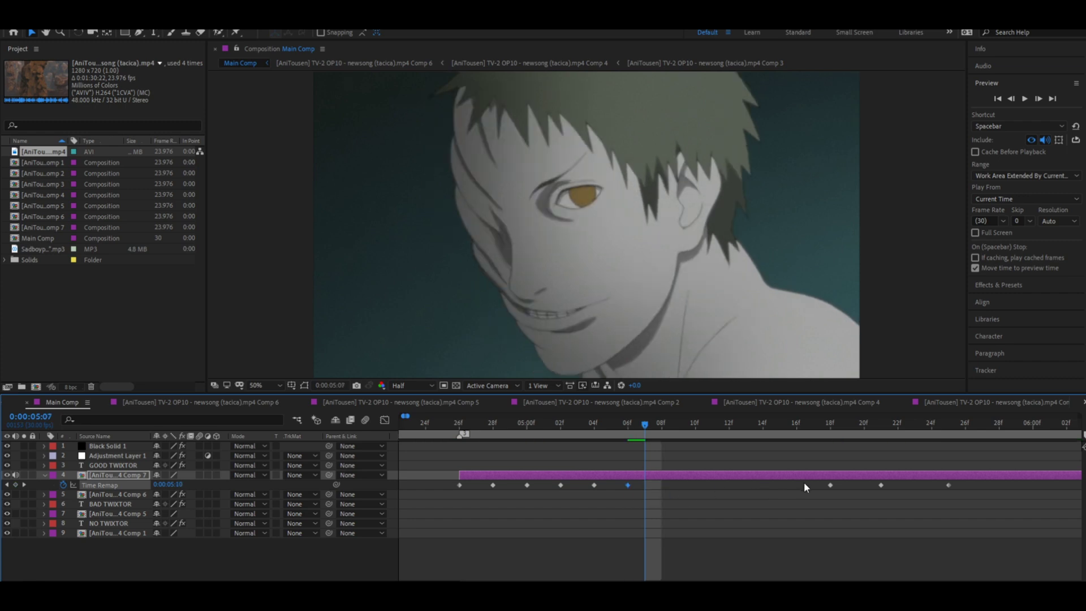
left_click_drag(830, 485, 663, 486)
key("Page_Down")
key("Page_Down")
left_click_drag(880, 485, 703, 492)
- Move the last time-remap keyframe to 0:00:05:12 and trim the layer's end there
key("Page_Down")
key("Page_Down")
left_click_drag(948, 486, 736, 489)
key("alt+bracketright")
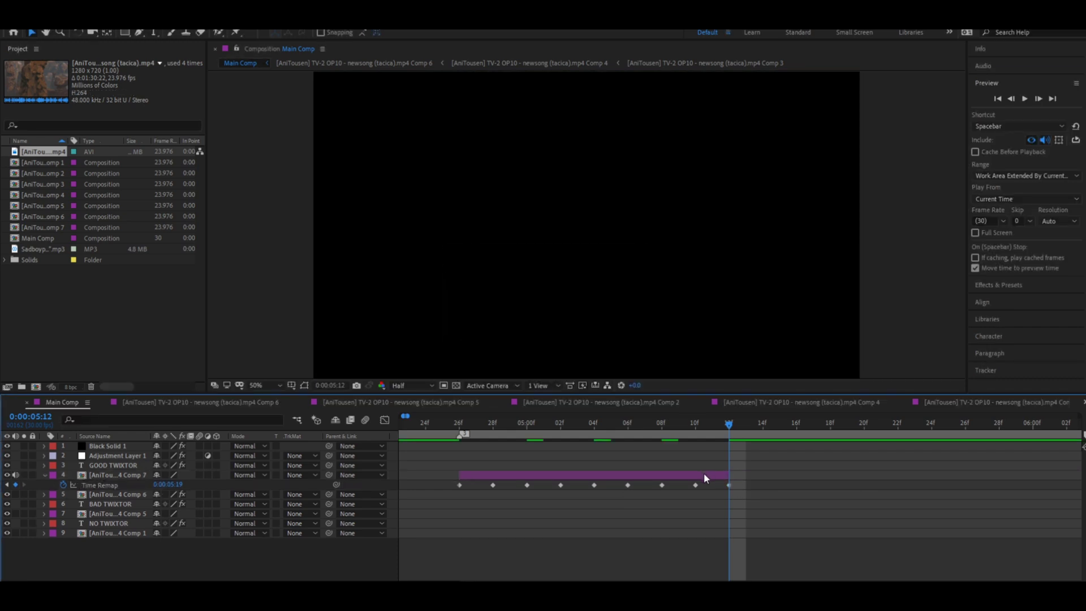
- Check the retimed clip frame by frame from its start to 0:00:05:04
key("i")
key("Page_Down")
key("Page_Down")
key("Page_Down")
key("Page_Down")
key("Page_Down")
key("Page_Down")
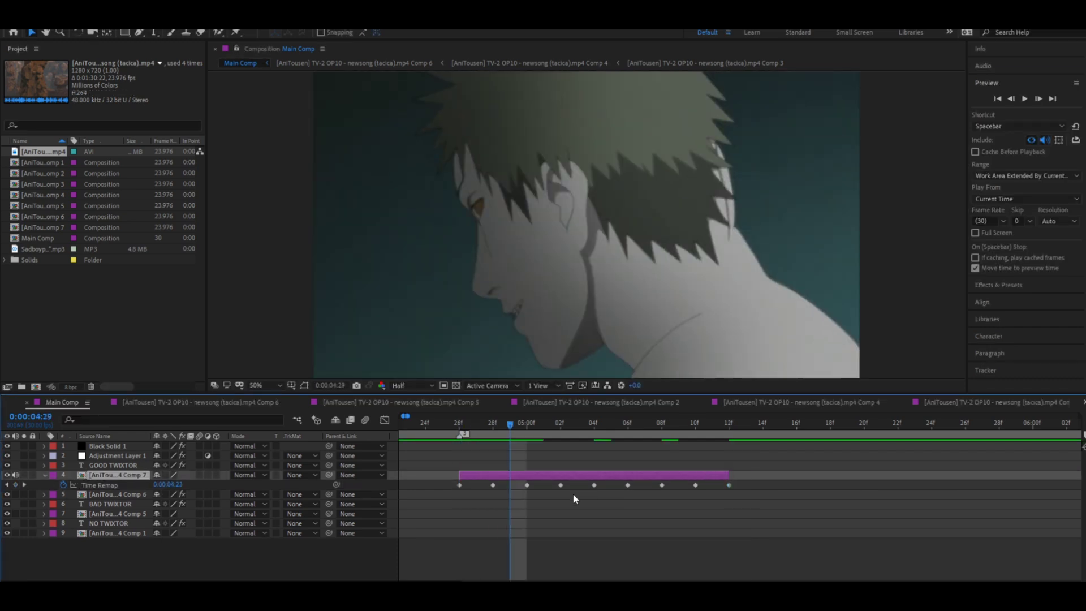
key("Page_Down")
key("Page_Down")
- Pre-compose the retimed clip and apply the sexy twixtor preset to it
right_click(591, 475)
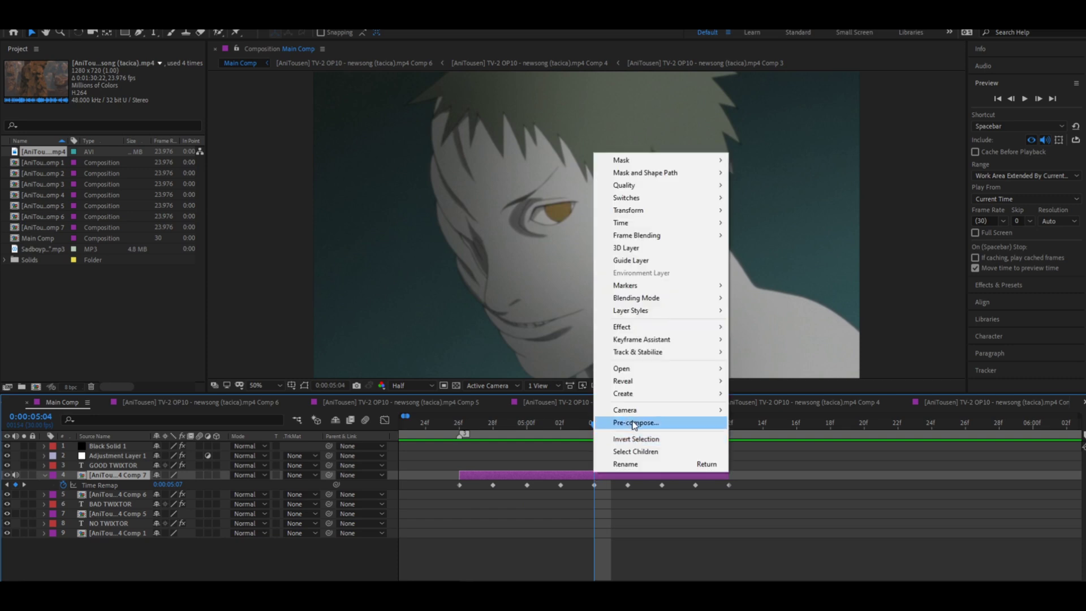
left_click(633, 424)
left_click(577, 372)
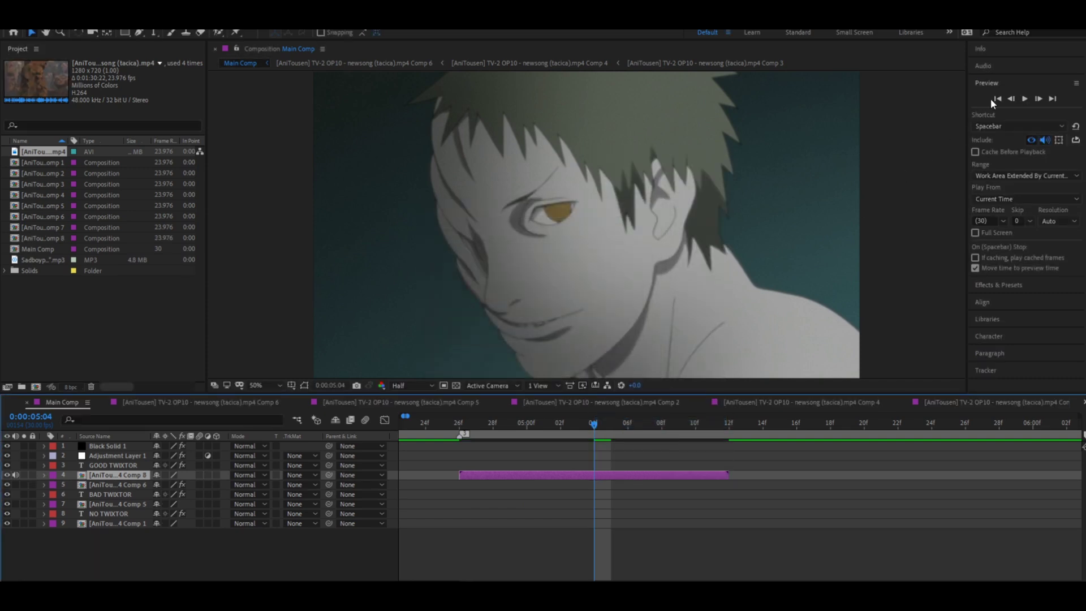
left_click(999, 85)
left_click(1004, 102)
mouse_move(1043, 164)
left_mouse_down()
mouse_move(640, 472)
mouse_move(1030, 150)
left_mouse_up()
left_click_drag(1026, 146, 715, 482)
left_click(116, 475)
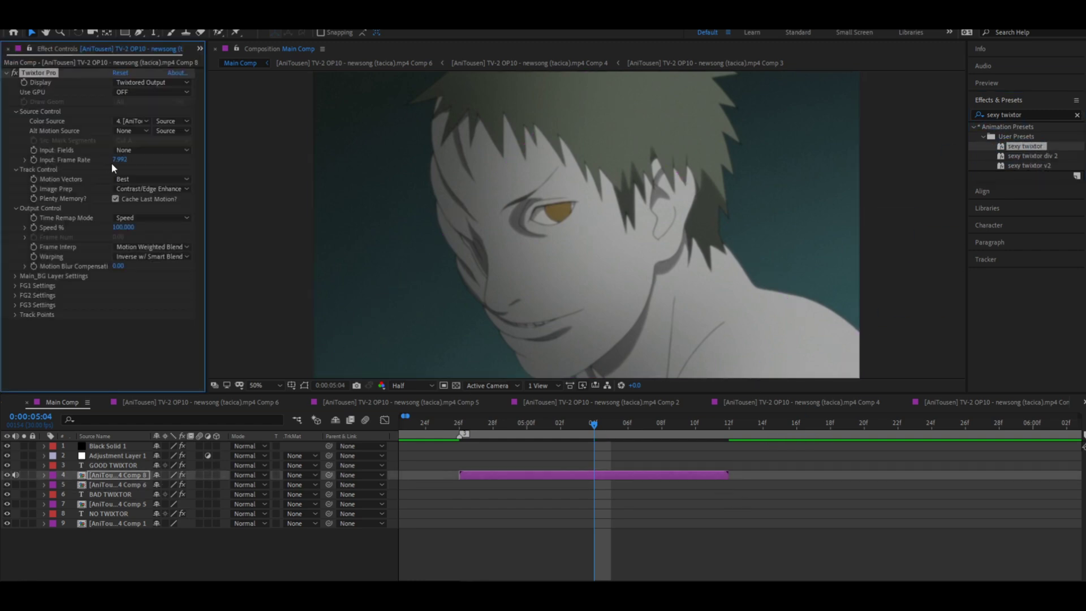
- Set Twixtor Pro's input frame rate to 11.988, half of 23.976, and preview the clip from its start
left_click(123, 160)
type("23")
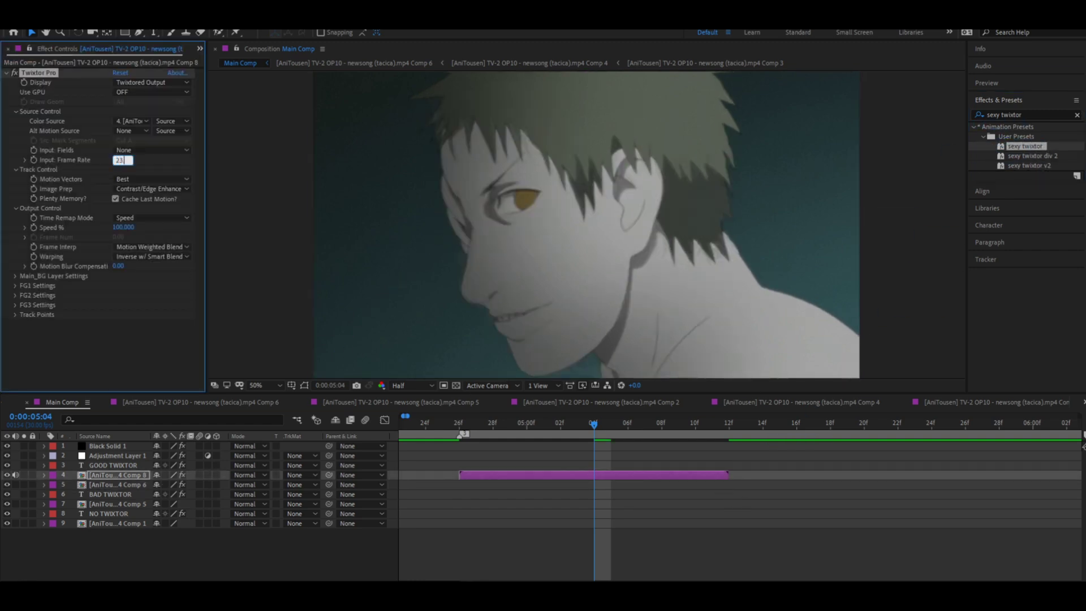
type(".976/")
key("Return")
key("i")
key("space")
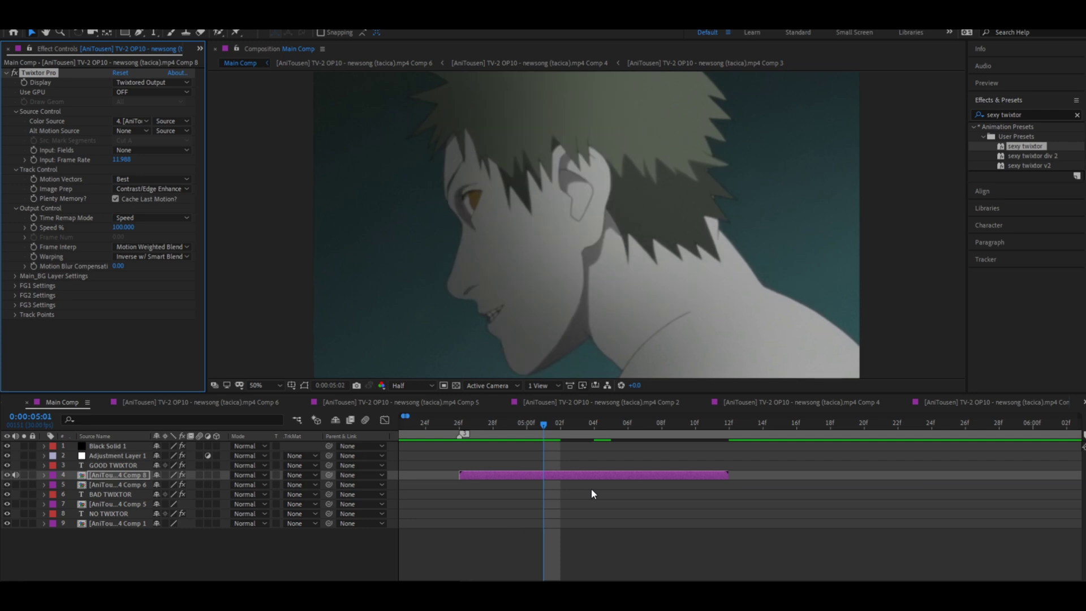
- Pre-compose the twixtored clip again and apply the sexy twixtor preset to the new pre-comp
scroll(591, 487, "down", 2)
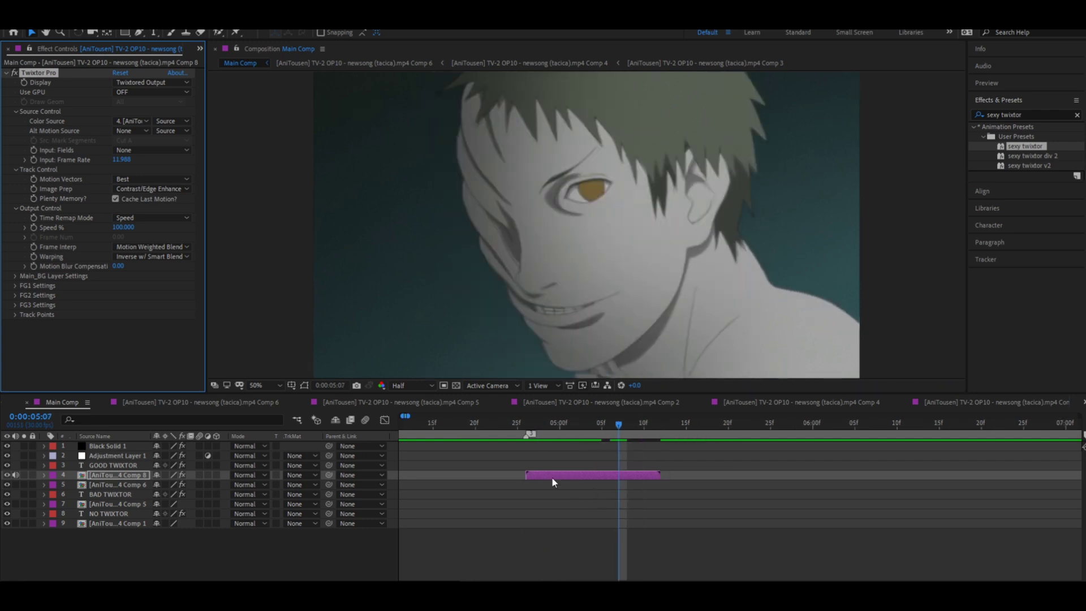
right_click(545, 474)
left_click(577, 429)
left_click(588, 376)
left_click_drag(1027, 146, 605, 474)
- Set the new pre-comp's Twixtor Pro input frame rate to 30
left_click(123, 160)
type("3")
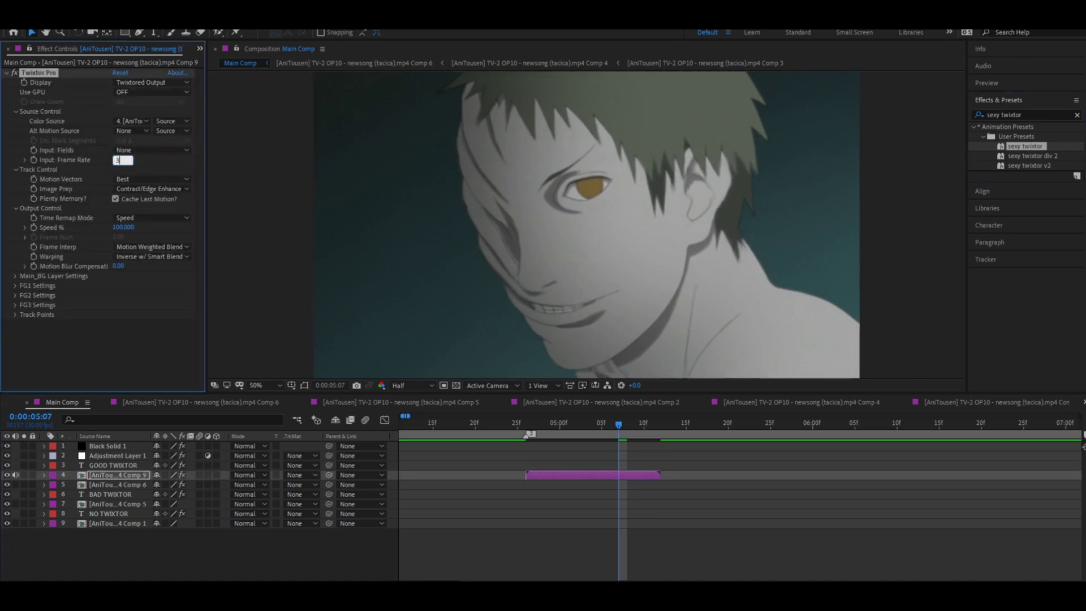
type("0")
key("Return")
- Time-remap the new pre-comp so its last keyframe and trimmed layer end fall on the fourth marker at 0:00:07:12
key("ctrl+alt+t")
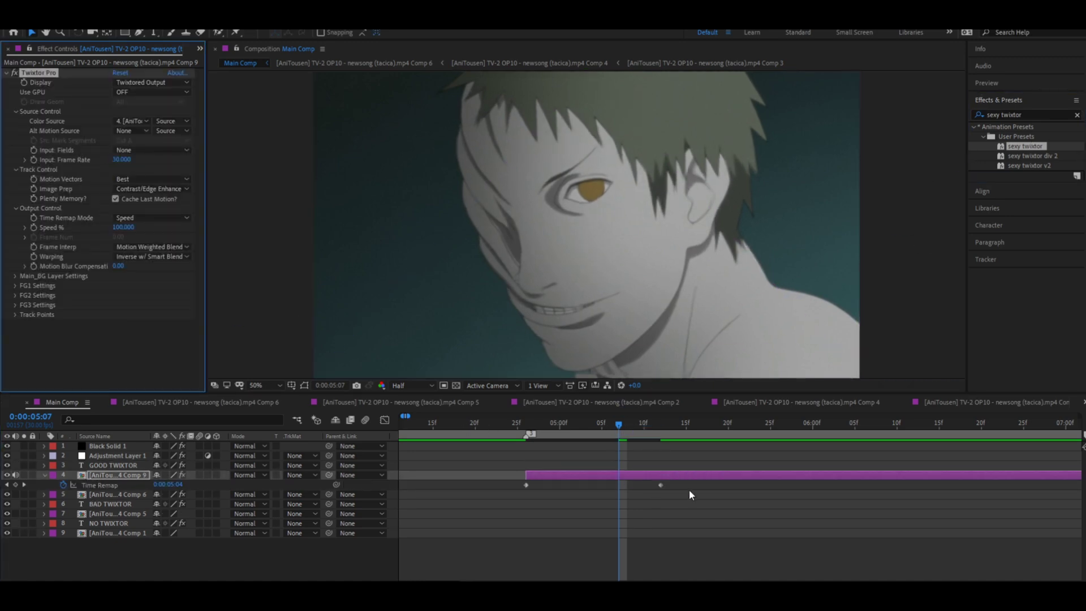
left_click(683, 485)
left_click_drag(661, 485, 881, 496)
key("minus")
key("minus")
left_click(886, 427)
left_click_drag(813, 485, 886, 493)
key("alt+bracketright")
- Shape the time-remap graph into a curve that is steep at both ends and nearly flat in the middle
key("space")
key("shift+F3")
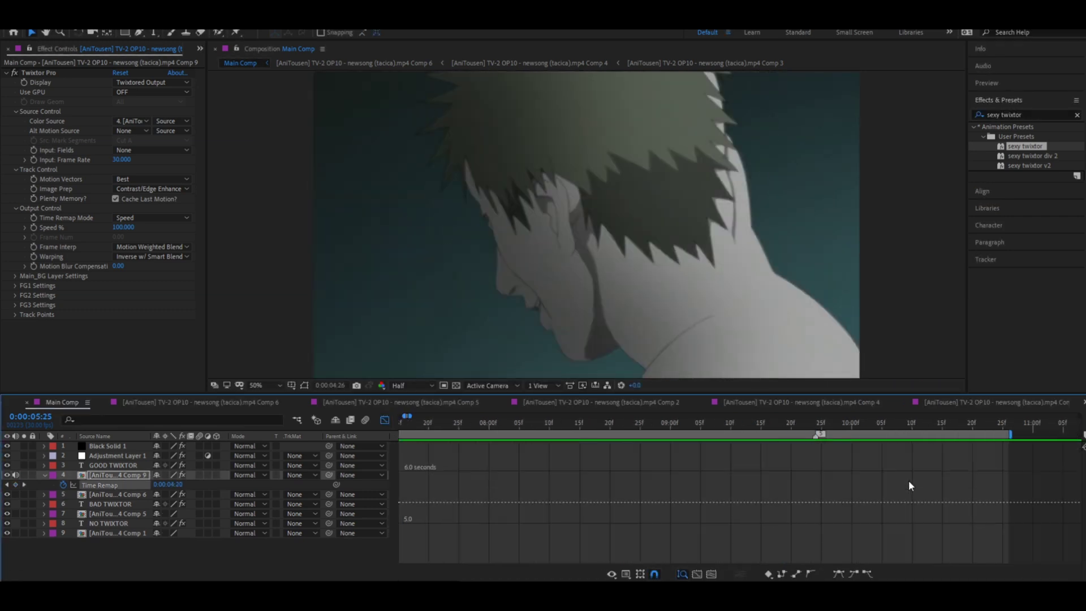
scroll(909, 481, "down", 2)
key("space")
key("space")
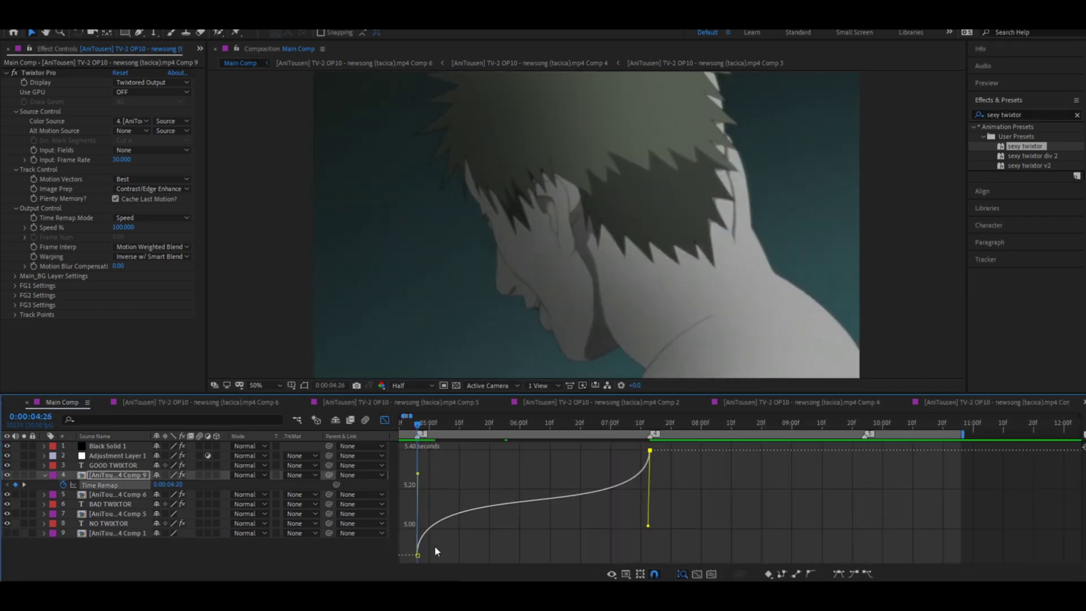
key("space")
key("space")
left_click_drag(648, 526, 648, 492)
key("shift+F3")
- Preview the slow-motion clip from its start at 0:00:04:26
key("u")
key("space")
key("equal")
key("minus")
key("minus")
left_click(1022, 85)
key("equal")
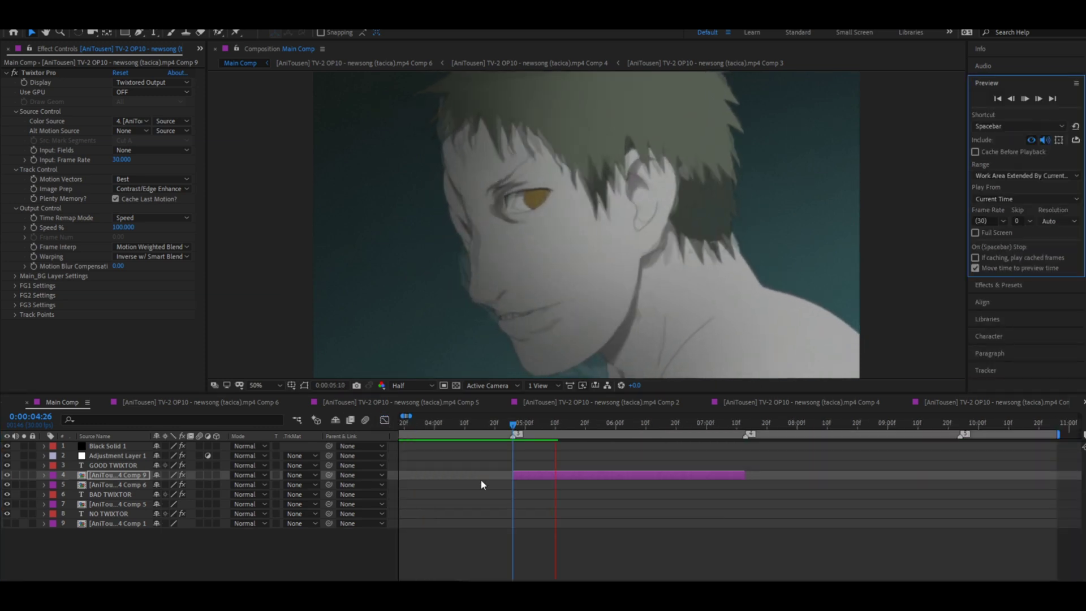
key("minus")
left_click(494, 425)
key("space")
- Extend Black Solid 1, Adjustment Layer 1 and the GOOD TWIXTOR text layer to the slow-motion clip's end at 0:00:07:12
left_click_drag(494, 425, 418, 425)
key("space")
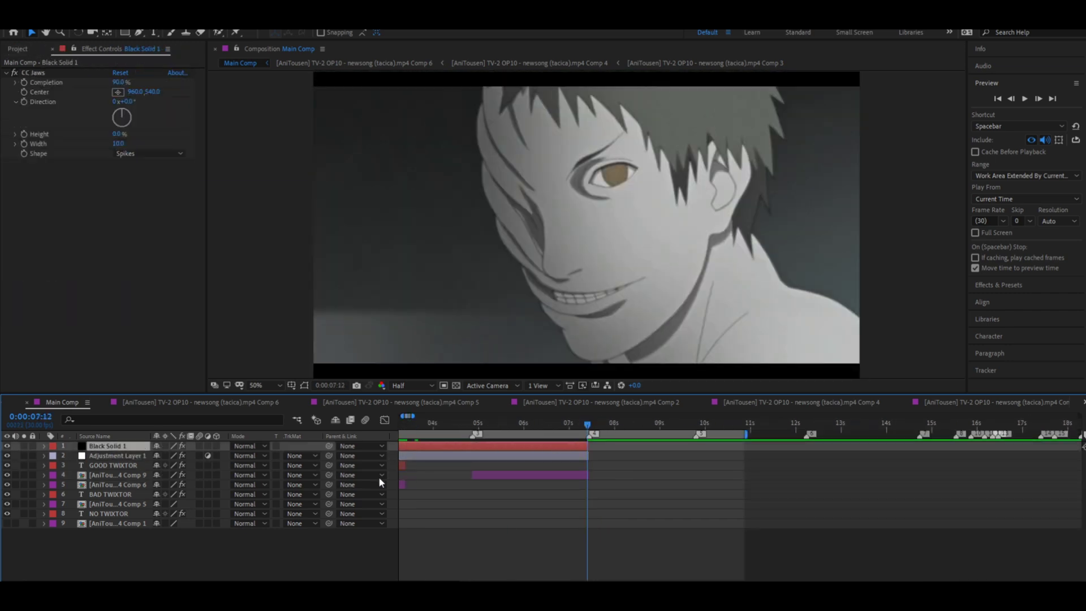
left_click_drag(404, 465, 587, 465)
key("equal")
key("minus")
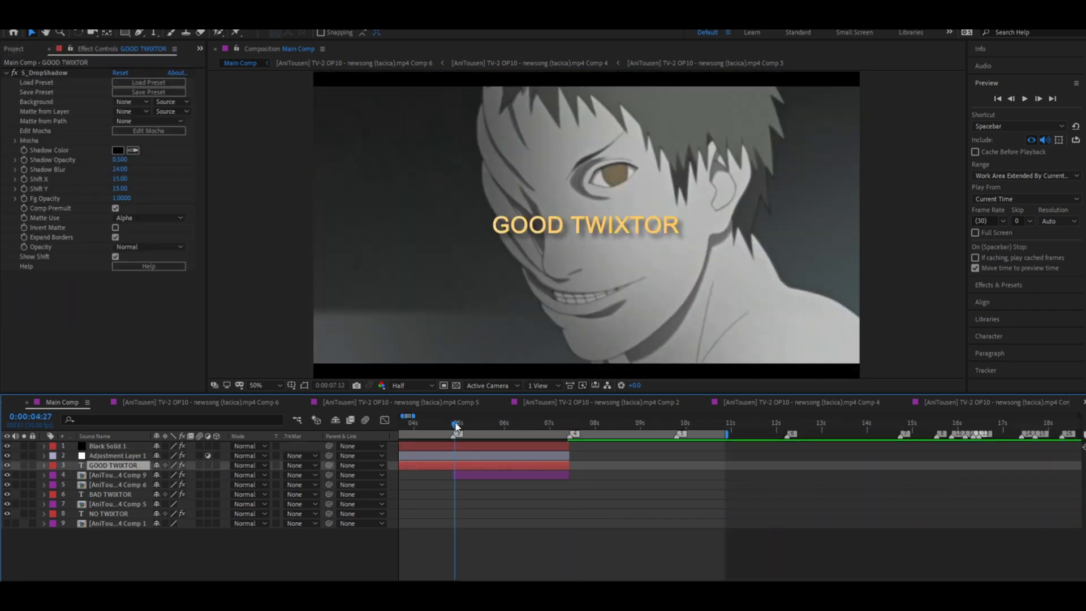
- Limit the work area to the slow-motion clip, from 0:00:04:26 to 0:00:07:12, and play it back
left_click(454, 426)
key("b")
key("o")
key("n")
key("i")
left_click(645, 474)
key("i")
left_click(712, 513)
scroll(717, 516, "up", 2)
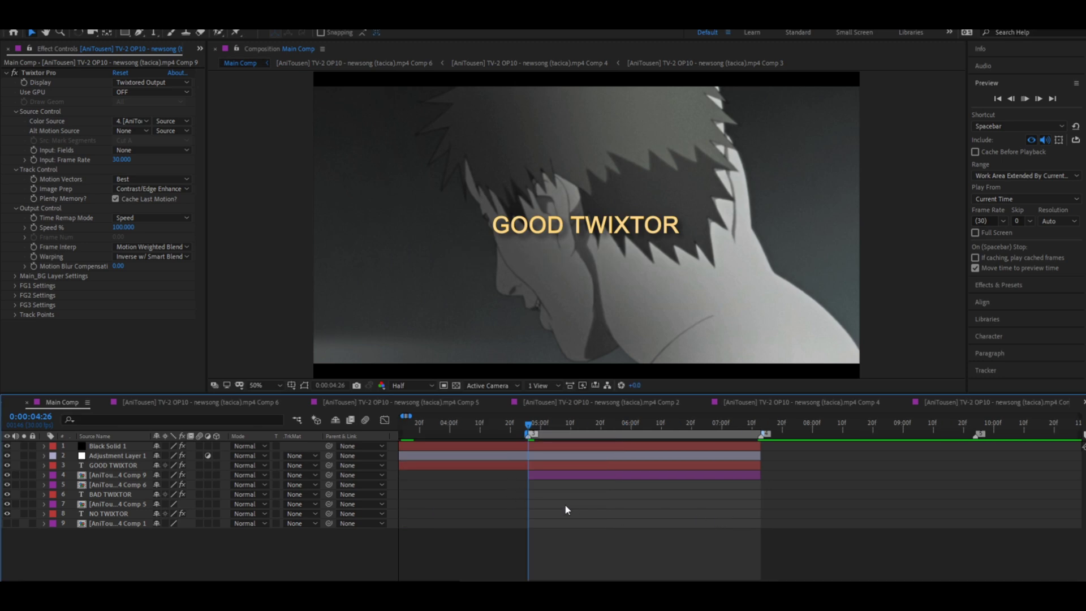
key("space")
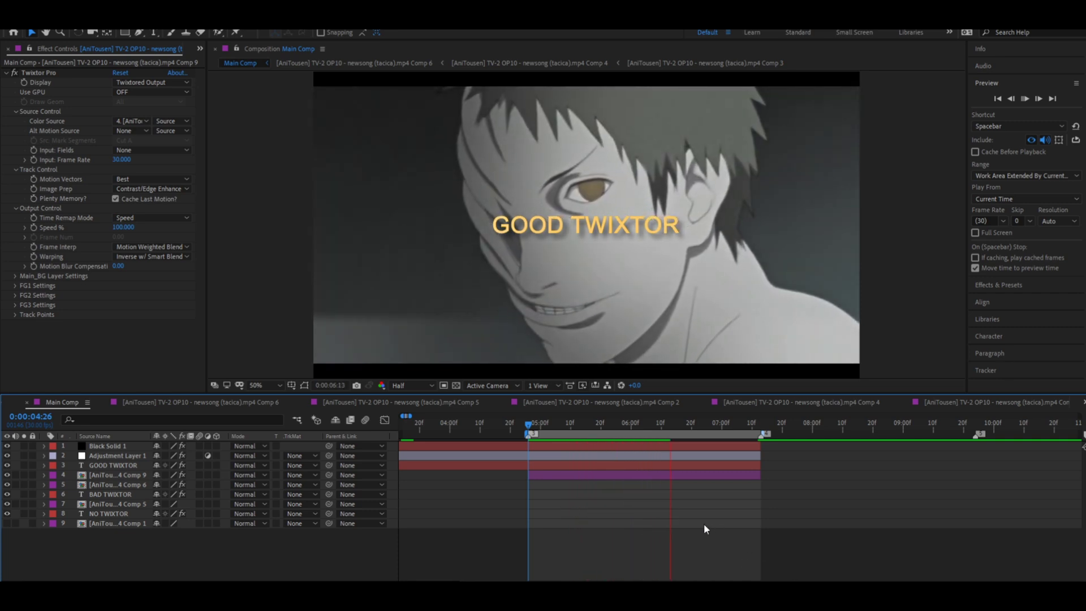
- Preview the composition from the start of the BAD TWIXTOR section at 0:00:00:20, and return the current time to 0:00:00:00
scroll(704, 524, "down", 1)
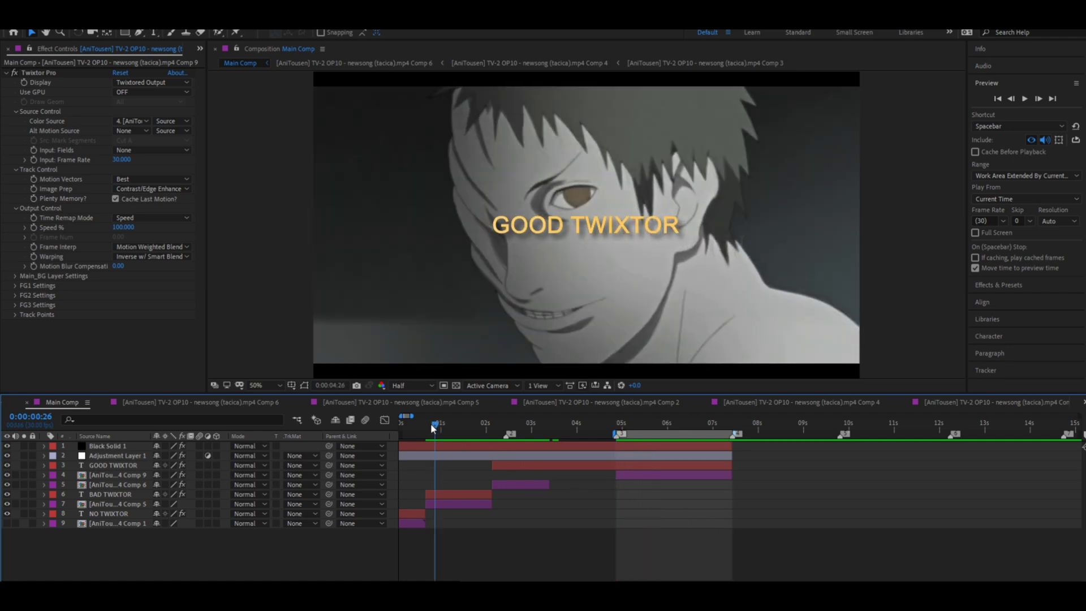
left_click(423, 423)
mouse_move(423, 423)
left_mouse_down()
mouse_move(672, 429)
mouse_move(426, 436)
left_mouse_up()
key("space")
key("equal")
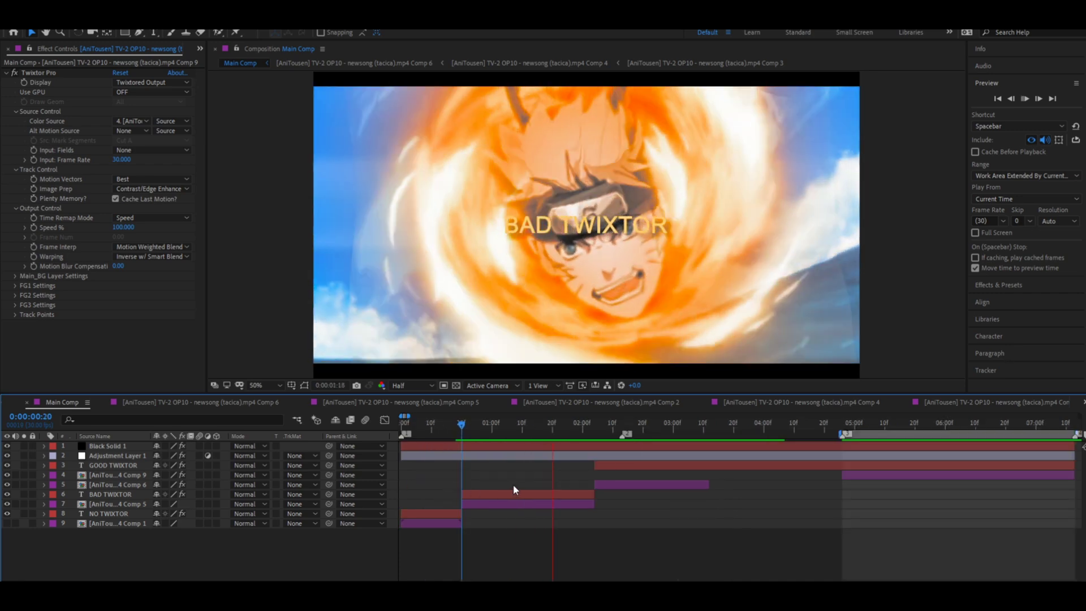
key("minus")
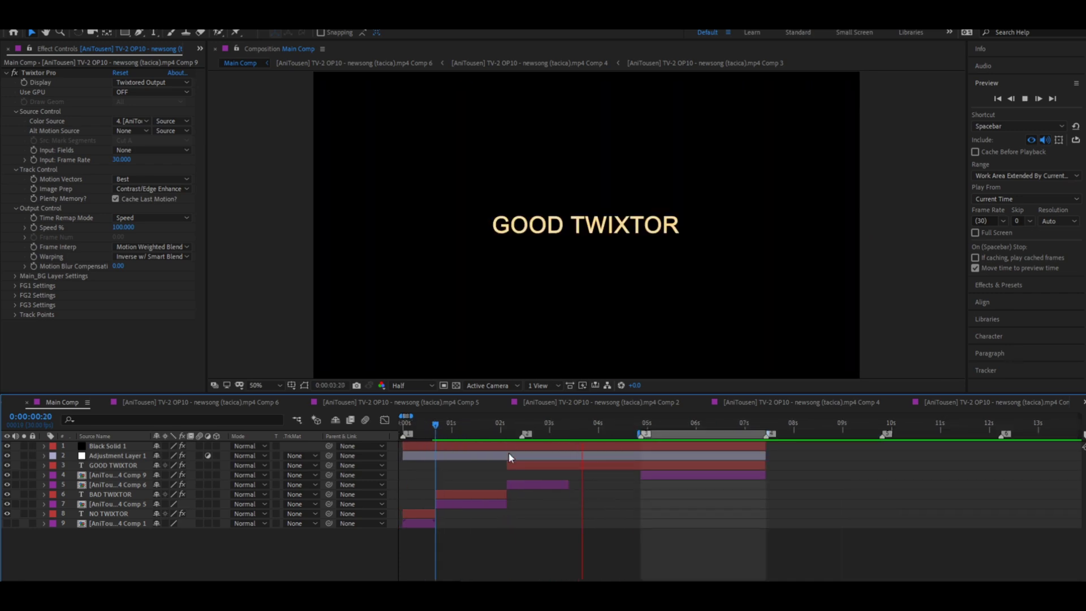
left_click_drag(484, 425, 277, 436)
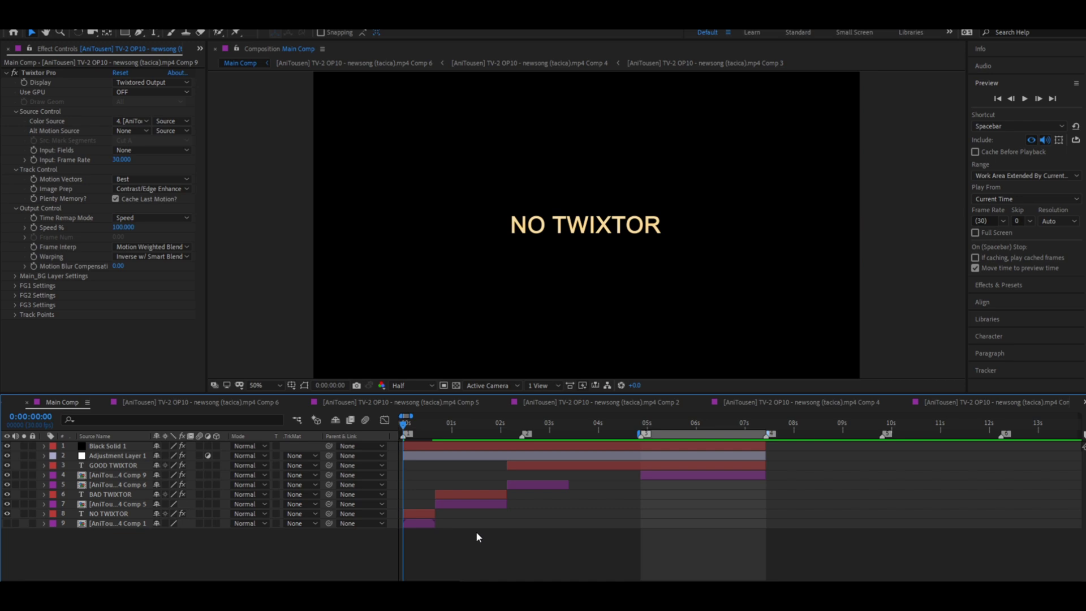